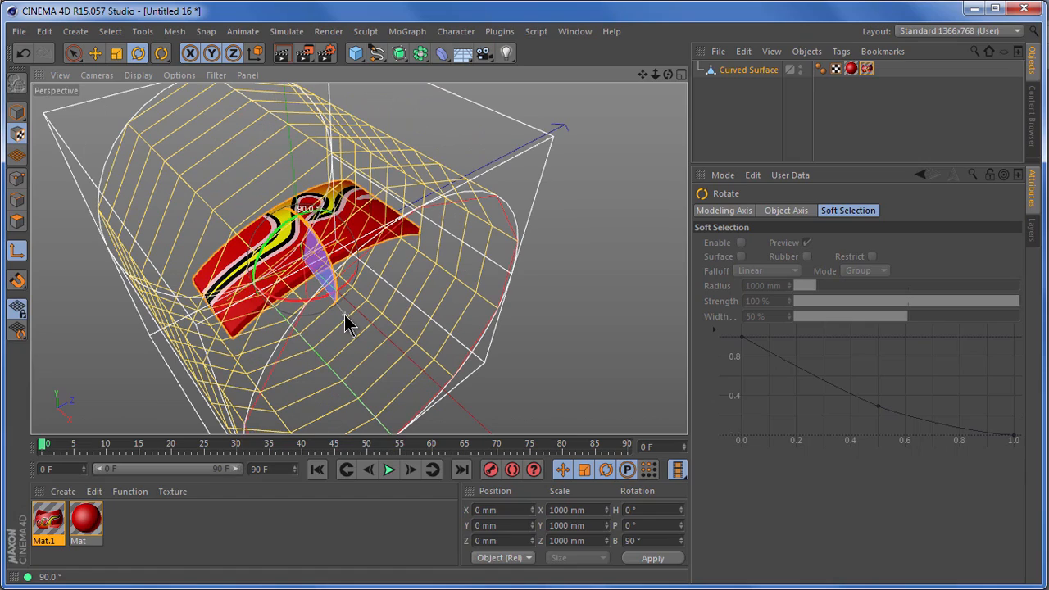
- Rotate the texture's cylindrical projection to a heading of 180°
{"action": "left_click_drag", "start_coordinate": [667, 74], "coordinate": [688, 412]}
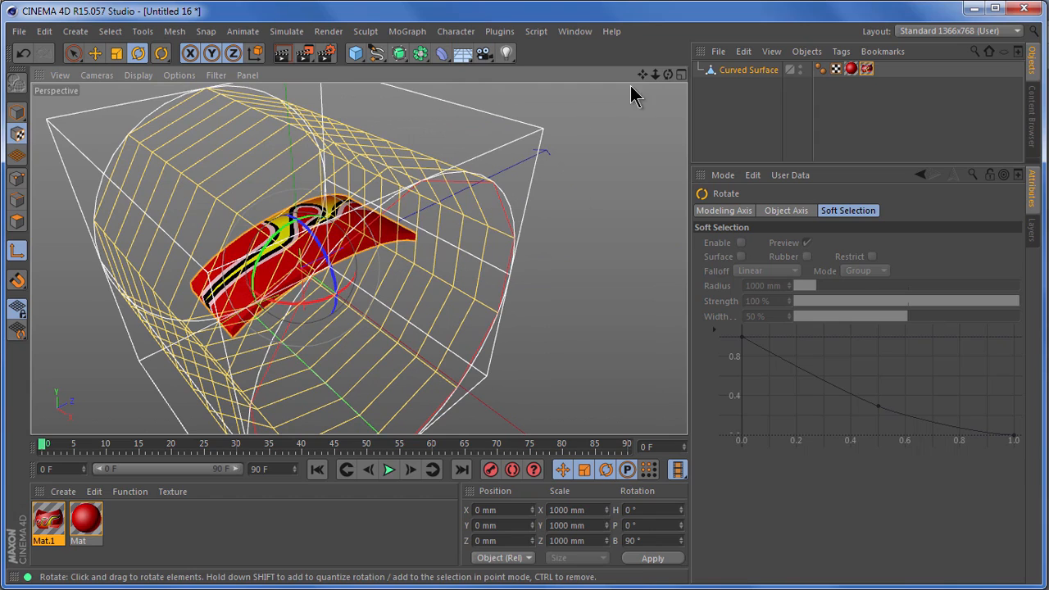
{"action": "mouse_move", "coordinate": [667, 75]}
{"action": "left_mouse_down"}
{"action": "mouse_move", "coordinate": [691, 416]}
{"action": "mouse_move", "coordinate": [674, 87]}
{"action": "left_mouse_up"}
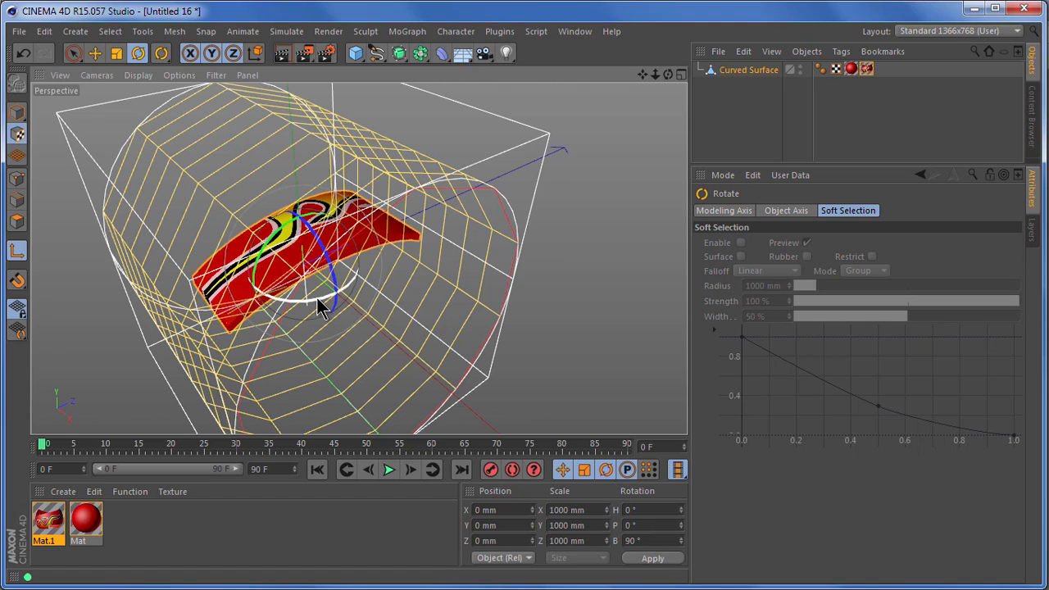
{"action": "left_click_drag", "start_coordinate": [317, 297], "coordinate": [737, 412]}
{"action": "left_click_drag", "start_coordinate": [668, 74], "coordinate": [691, 410]}
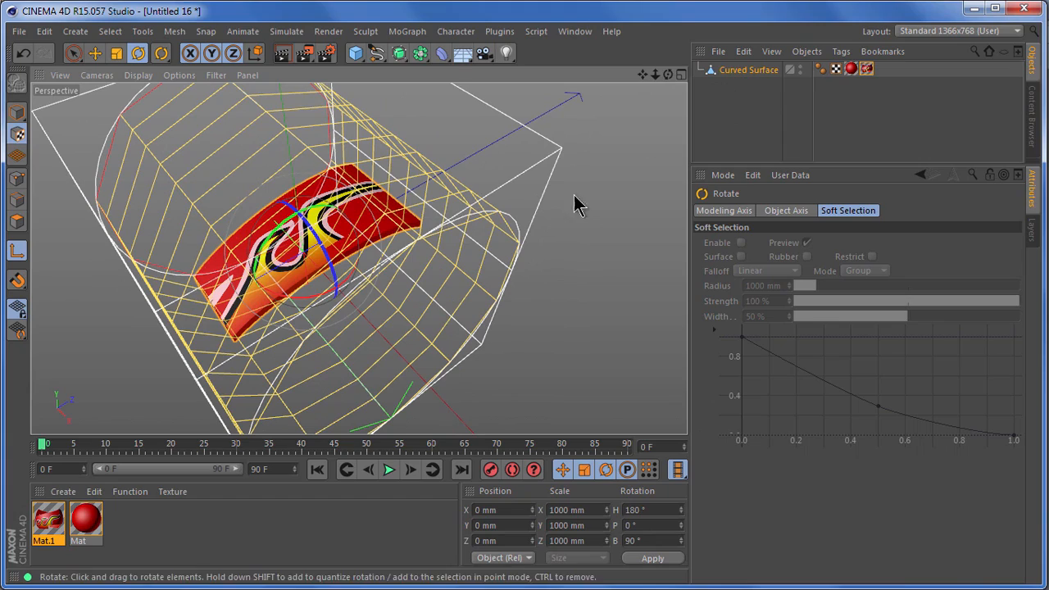
- Fit the cylindrical texture projection to the curved surface object
{"action": "left_click_drag", "start_coordinate": [669, 74], "coordinate": [688, 412]}
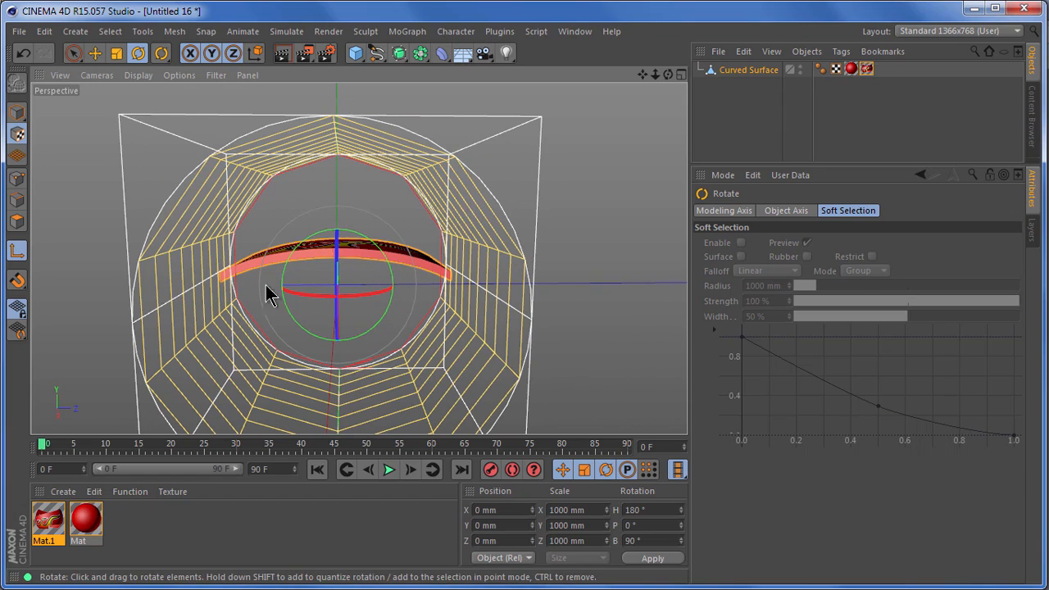
{"action": "left_click", "coordinate": [843, 51]}
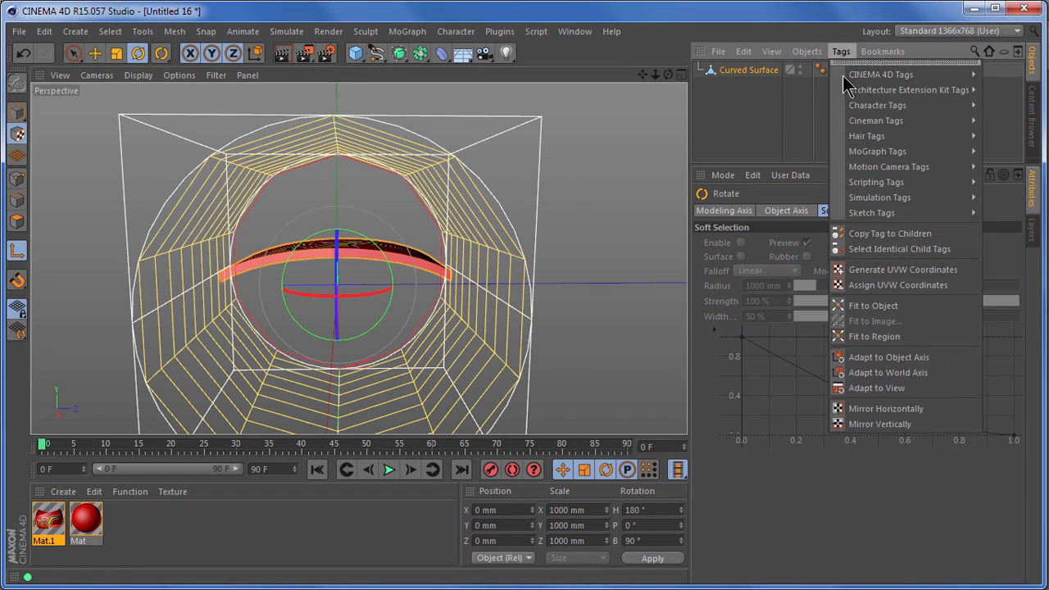
{"action": "left_click", "coordinate": [902, 303]}
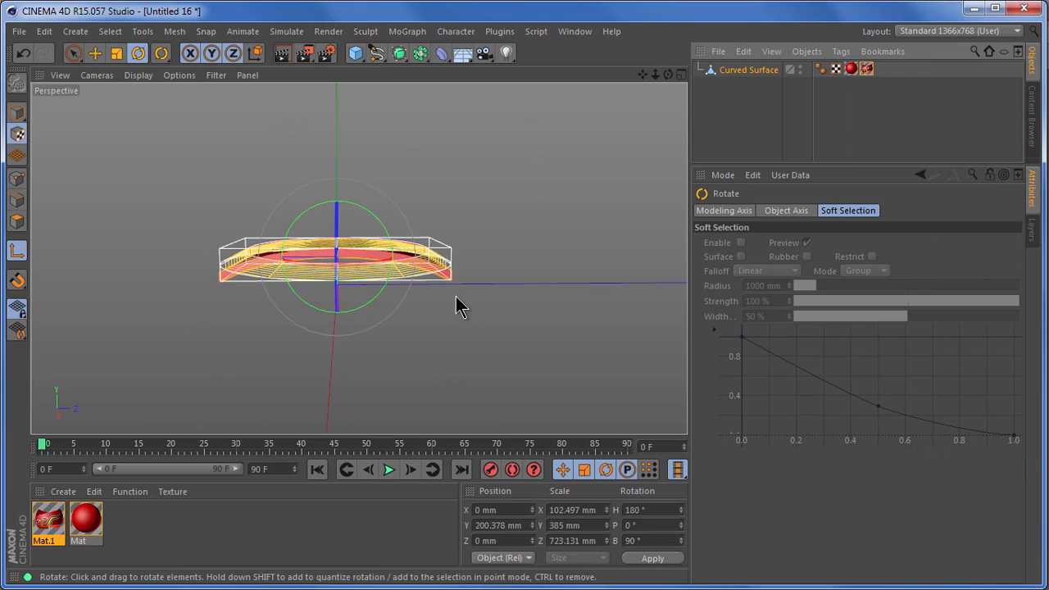
- In the right view, move the texture projection down below the curved surface, to a Y position of about -29.5 mm
{"action": "key", "text": "F3"}
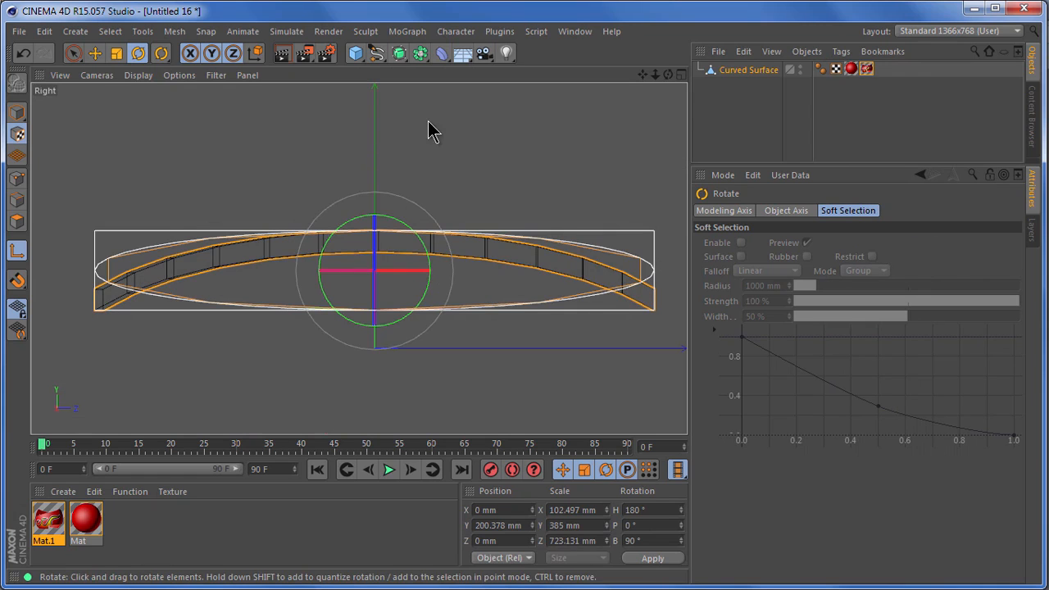
{"action": "left_click", "coordinate": [95, 53]}
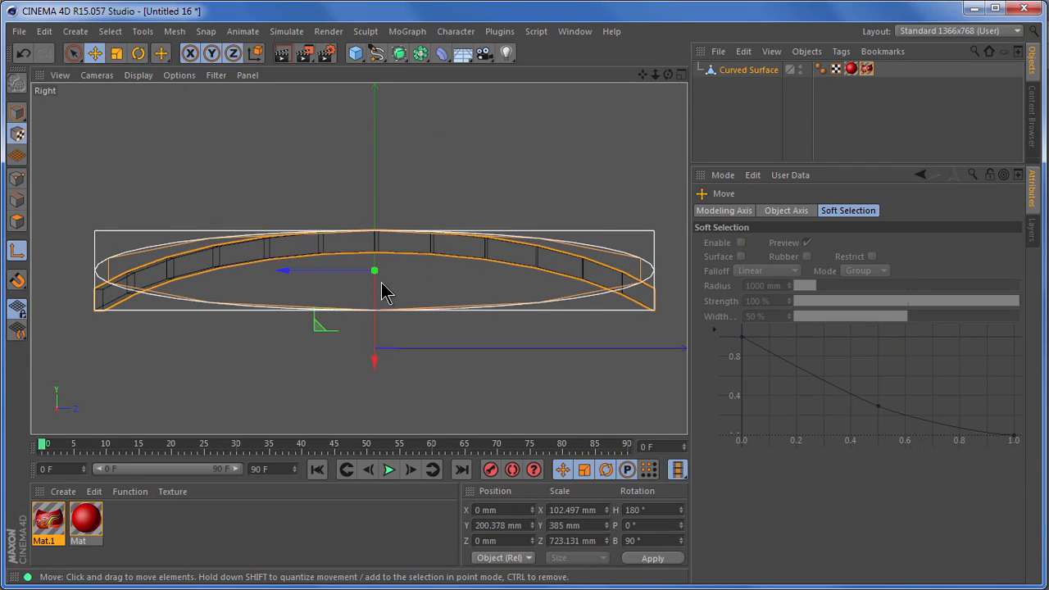
{"action": "left_click_drag", "start_coordinate": [374, 360], "coordinate": [374, 449]}
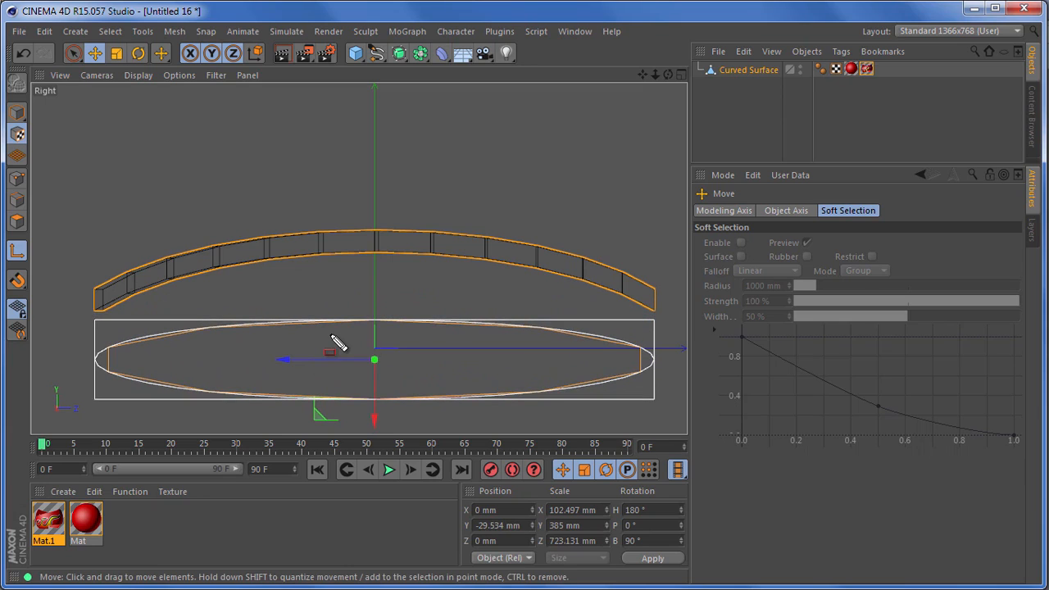
{"action": "mouse_move", "coordinate": [98, 352]}
{"action": "left_mouse_down"}
{"action": "mouse_move", "coordinate": [147, 331]}
{"action": "mouse_move", "coordinate": [342, 316]}
{"action": "mouse_move", "coordinate": [496, 327]}
{"action": "mouse_move", "coordinate": [660, 357]}
{"action": "left_mouse_up"}
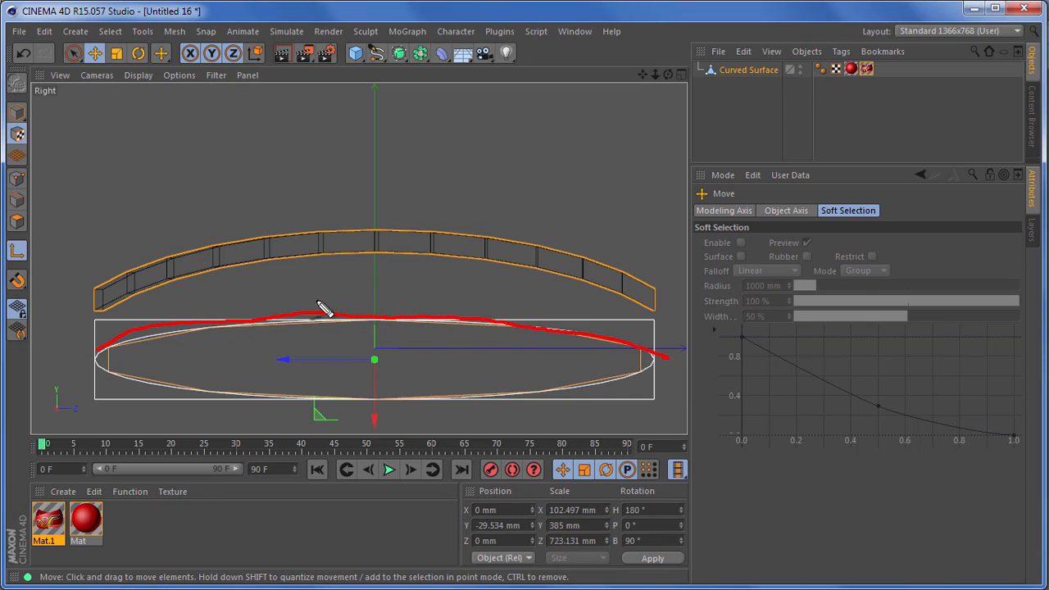
{"action": "mouse_move", "coordinate": [108, 300]}
{"action": "left_mouse_down"}
{"action": "mouse_move", "coordinate": [262, 267]}
{"action": "mouse_move", "coordinate": [429, 251]}
{"action": "mouse_move", "coordinate": [628, 295]}
{"action": "mouse_move", "coordinate": [666, 314]}
{"action": "left_mouse_up"}
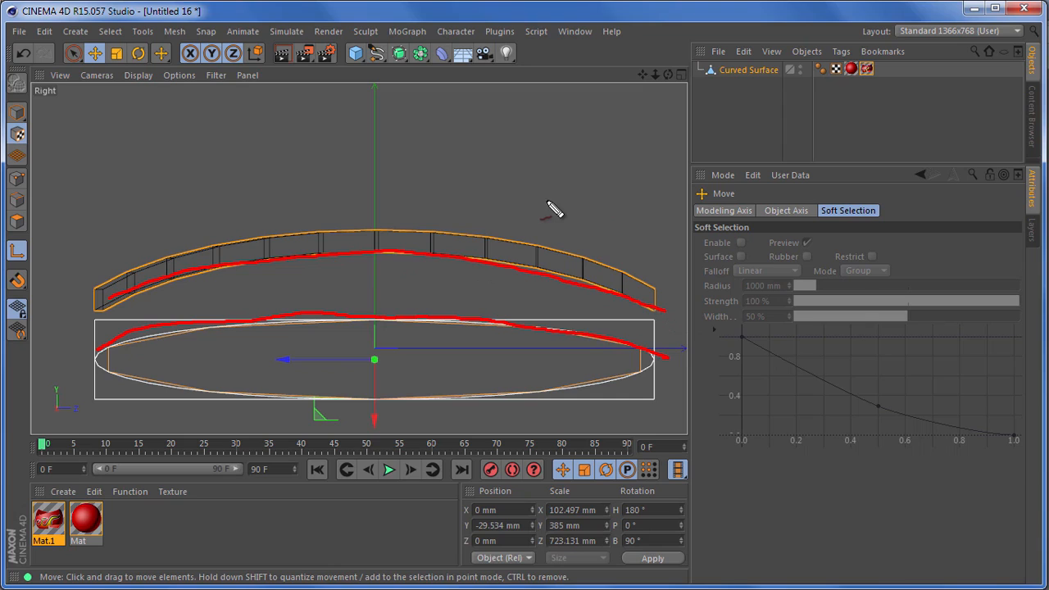
{"action": "key", "text": "Escape"}
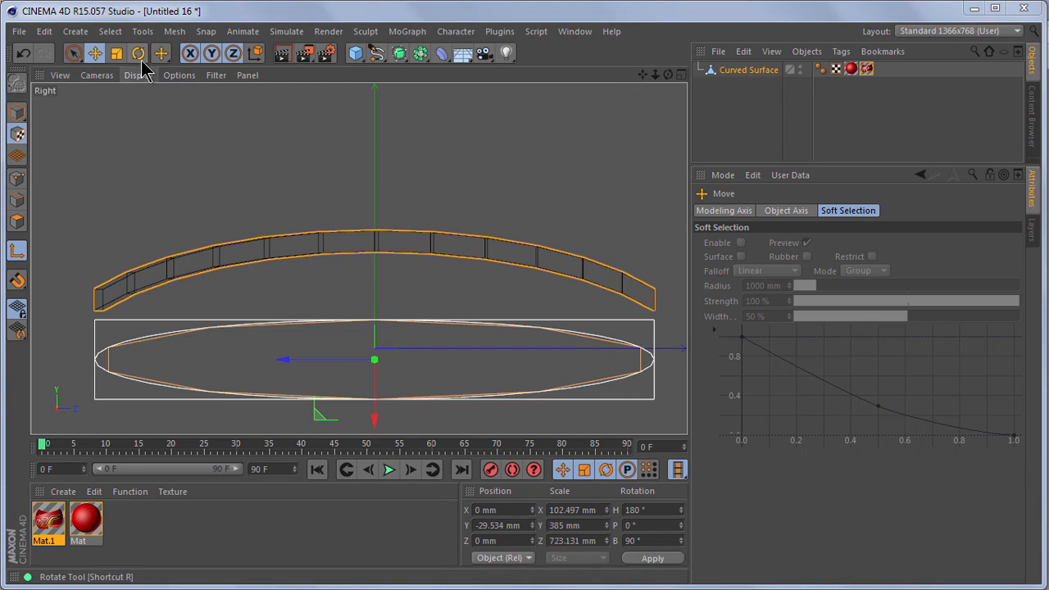
- Scale the texture projection to about 166 mm in X and raise it to a Y position of about 97 mm
{"action": "left_click", "coordinate": [116, 53]}
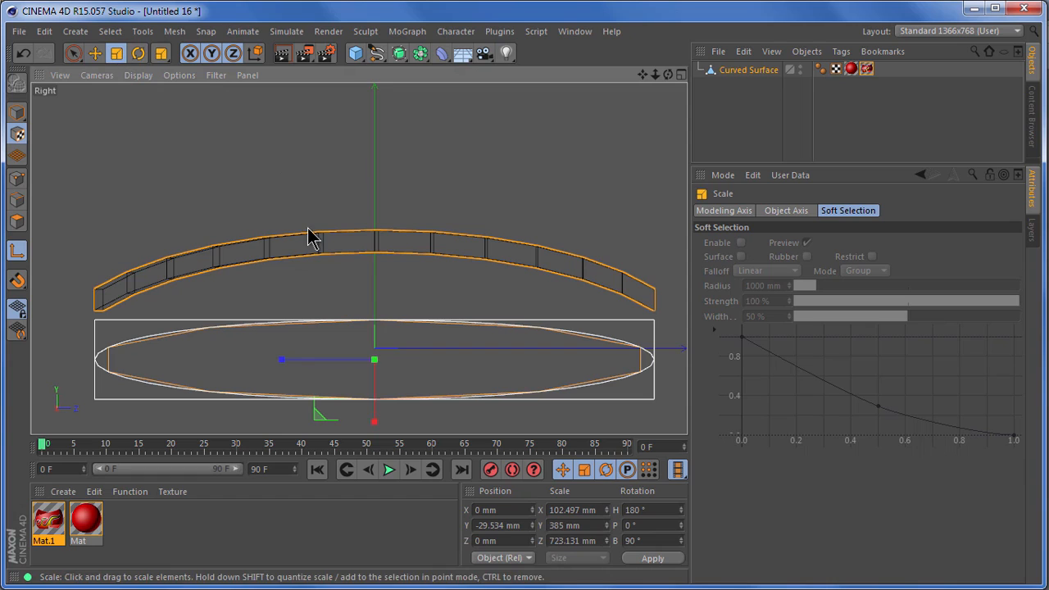
{"action": "left_click_drag", "start_coordinate": [374, 422], "coordinate": [721, 412]}
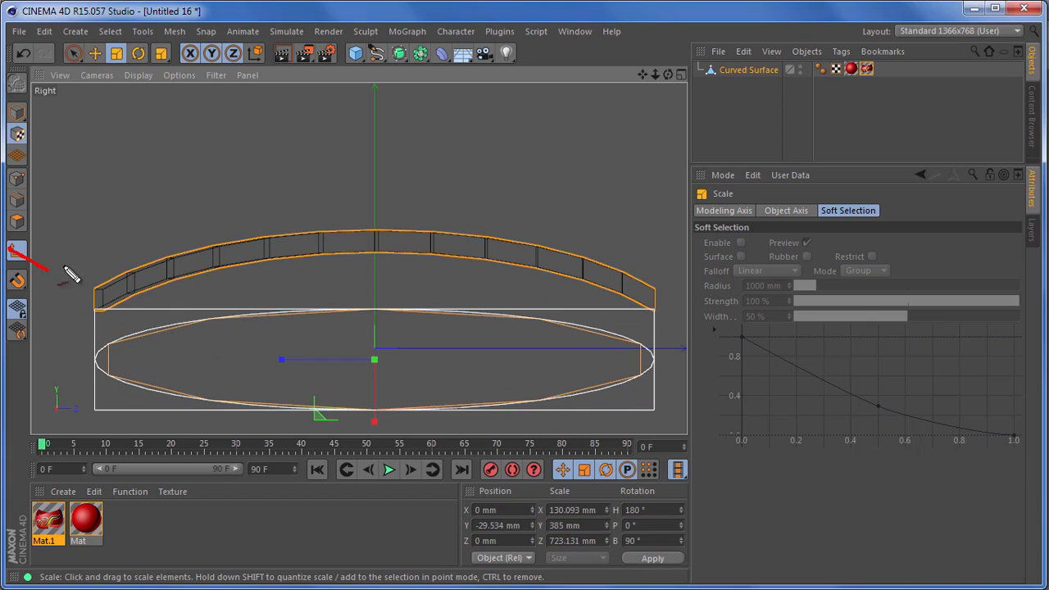
{"action": "key", "text": "Escape"}
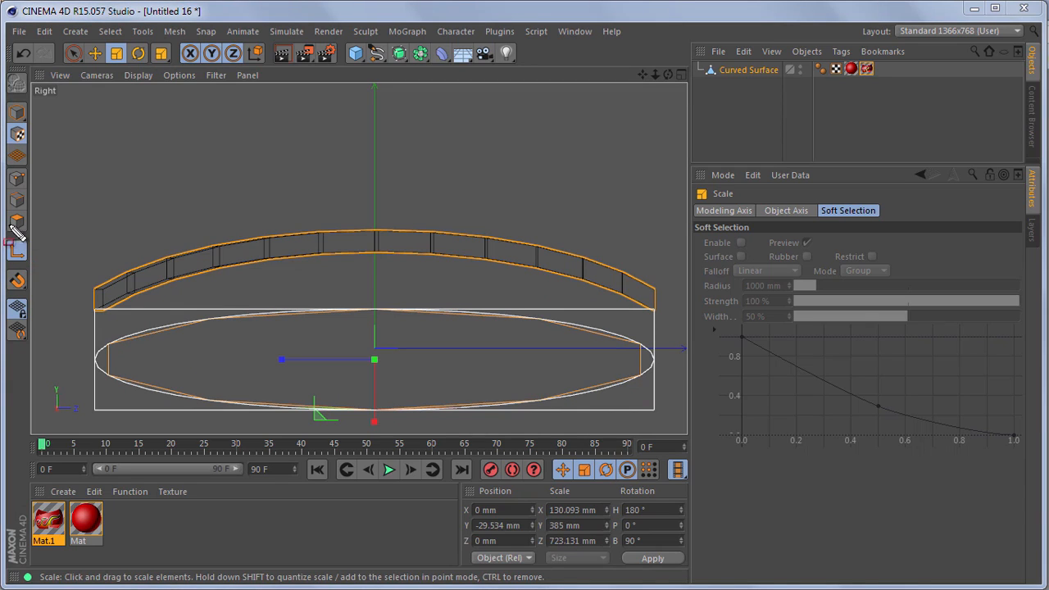
{"action": "left_click_drag", "start_coordinate": [37, 265], "coordinate": [0, 236]}
{"action": "key", "text": "Escape"}
{"action": "left_click_drag", "start_coordinate": [374, 426], "coordinate": [742, 397]}
{"action": "left_click", "coordinate": [94, 56]}
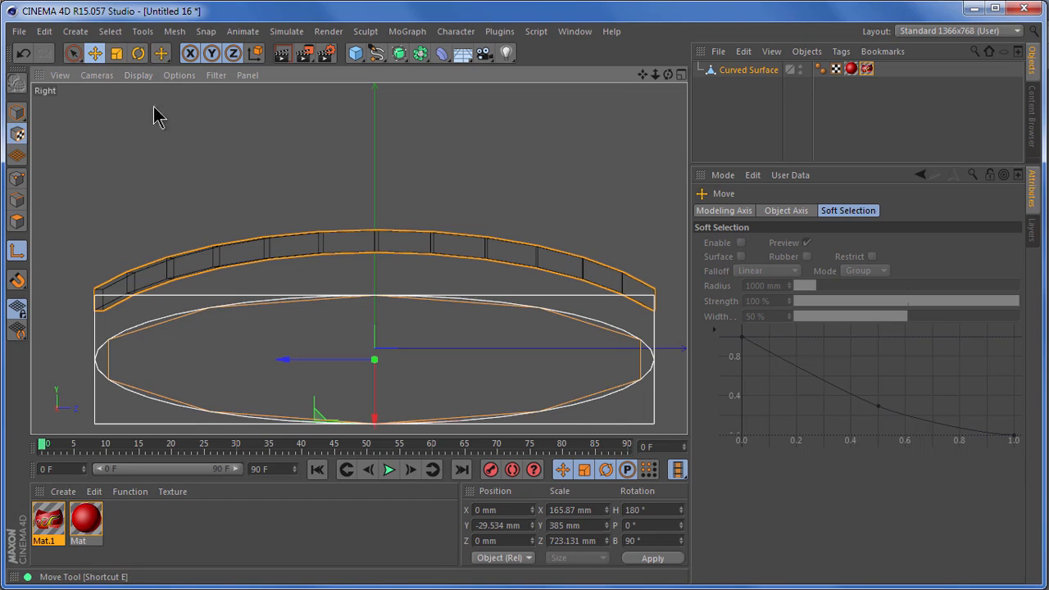
{"action": "left_click_drag", "start_coordinate": [374, 419], "coordinate": [366, 369]}
- Scale the texture projection to about 202 mm in X and 765 mm in Z, then lower it to about Y 93 mm
{"action": "left_click", "coordinate": [117, 53]}
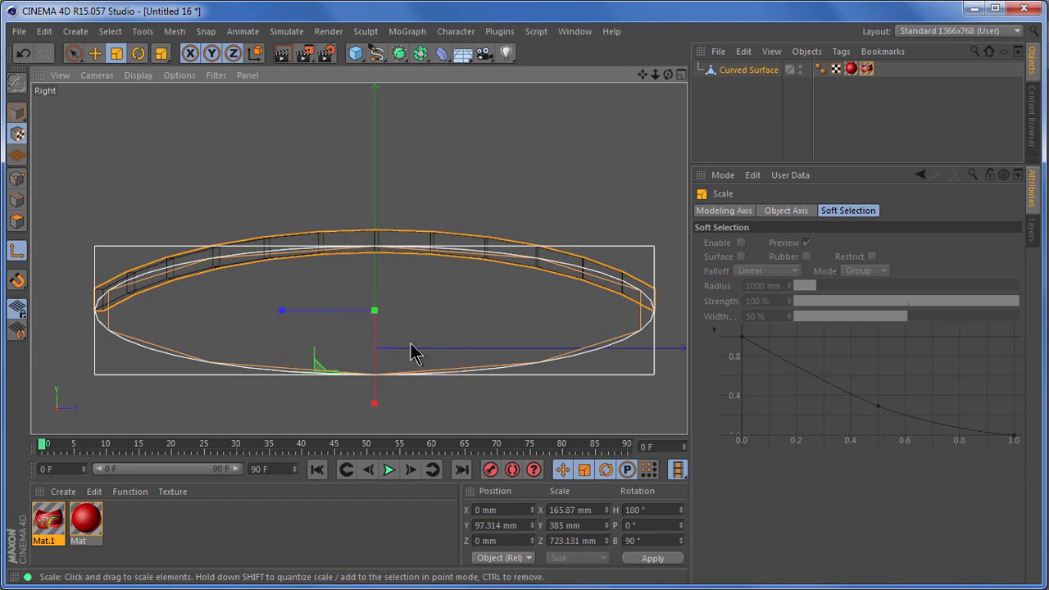
{"action": "left_click_drag", "start_coordinate": [281, 310], "coordinate": [278, 311]}
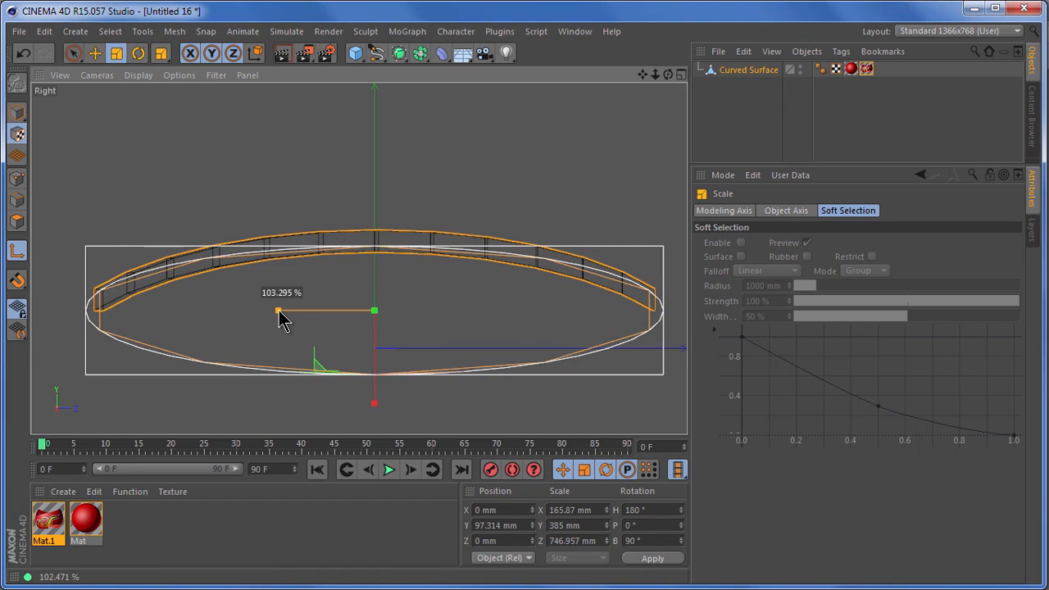
{"action": "left_click_drag", "start_coordinate": [277, 310], "coordinate": [277, 311]}
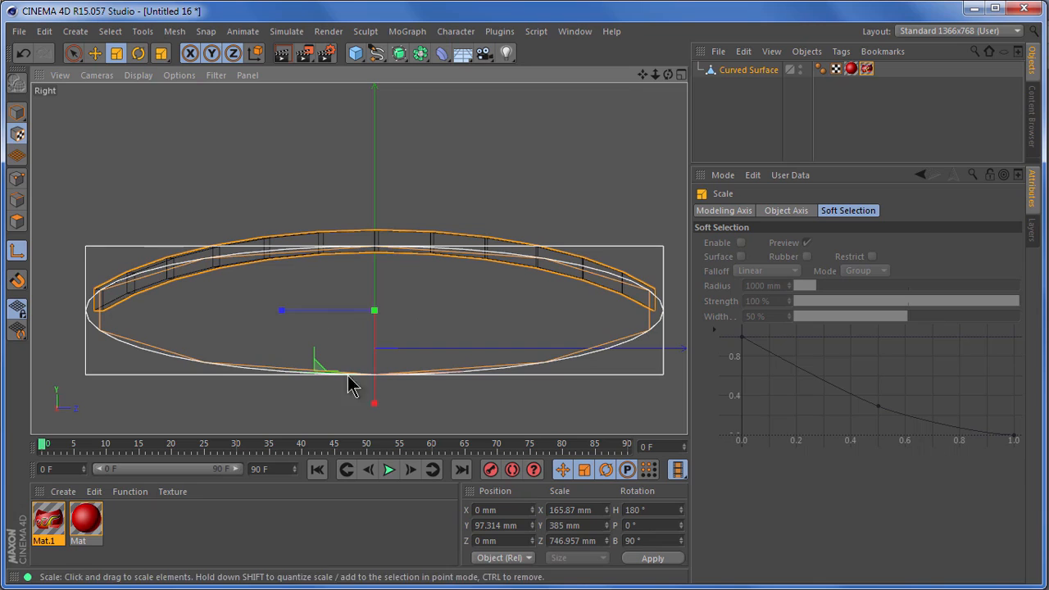
{"action": "left_click_drag", "start_coordinate": [373, 402], "coordinate": [374, 426]}
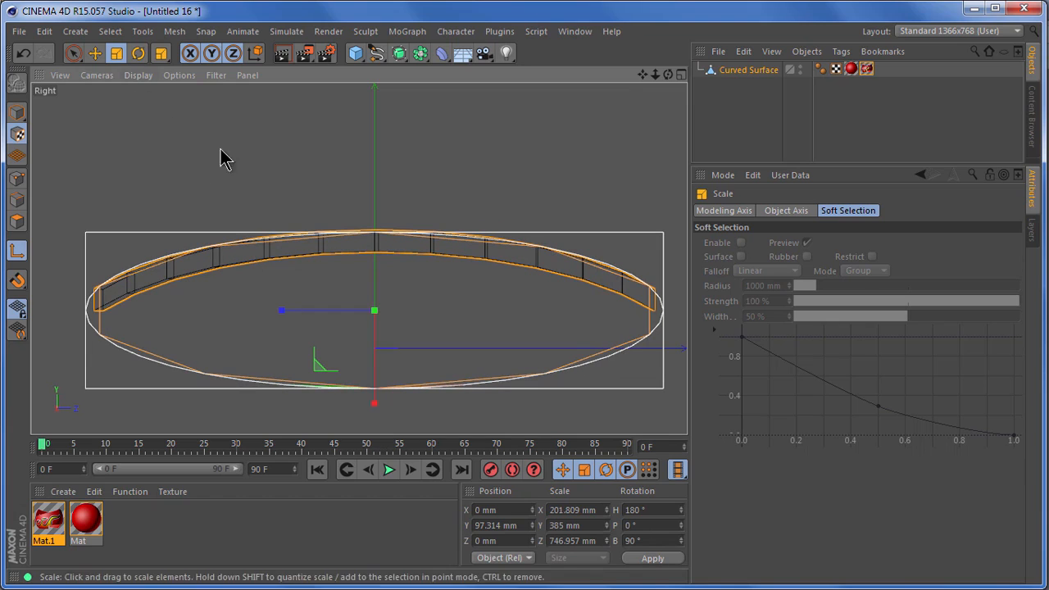
{"action": "left_click_drag", "start_coordinate": [280, 312], "coordinate": [273, 311]}
{"action": "left_click", "coordinate": [95, 55]}
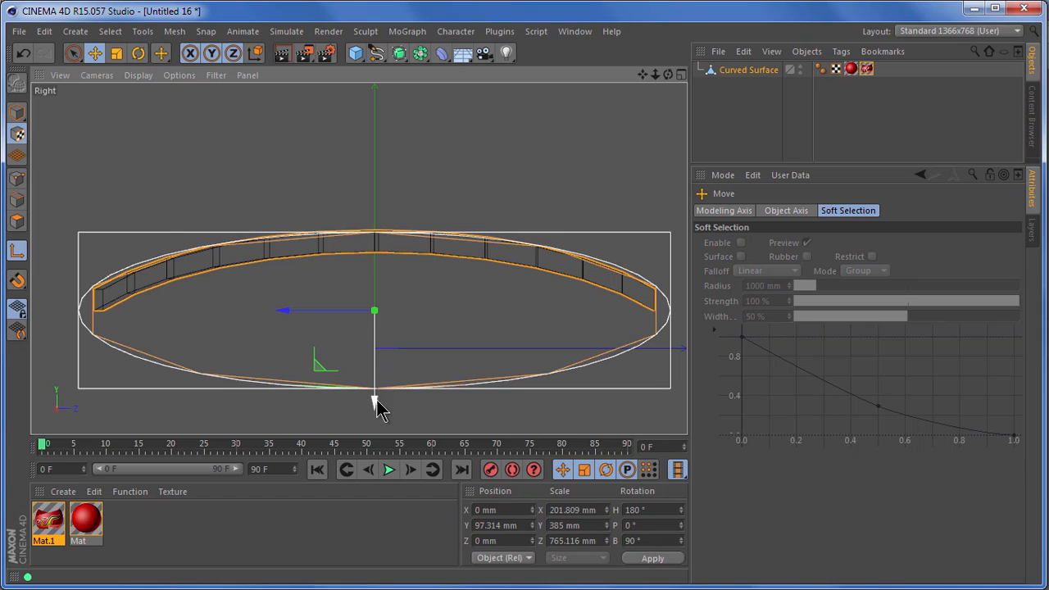
{"action": "left_click_drag", "start_coordinate": [373, 407], "coordinate": [374, 407]}
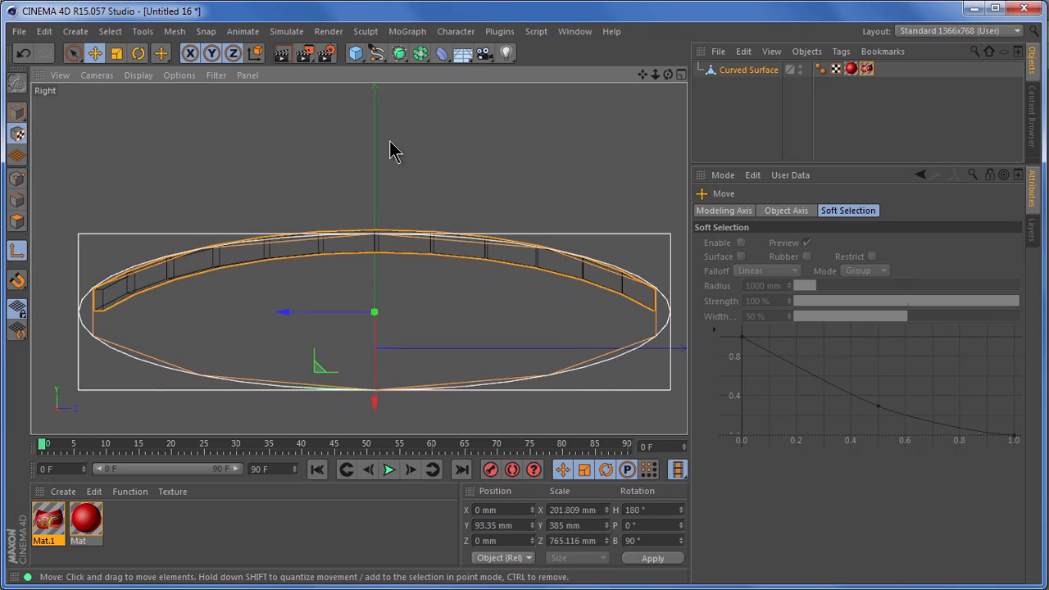
- Return to the perspective view, turn off axis editing and switch from texture mode to model mode
{"action": "key", "text": "F1"}
{"action": "left_click_drag", "start_coordinate": [667, 74], "coordinate": [691, 412]}
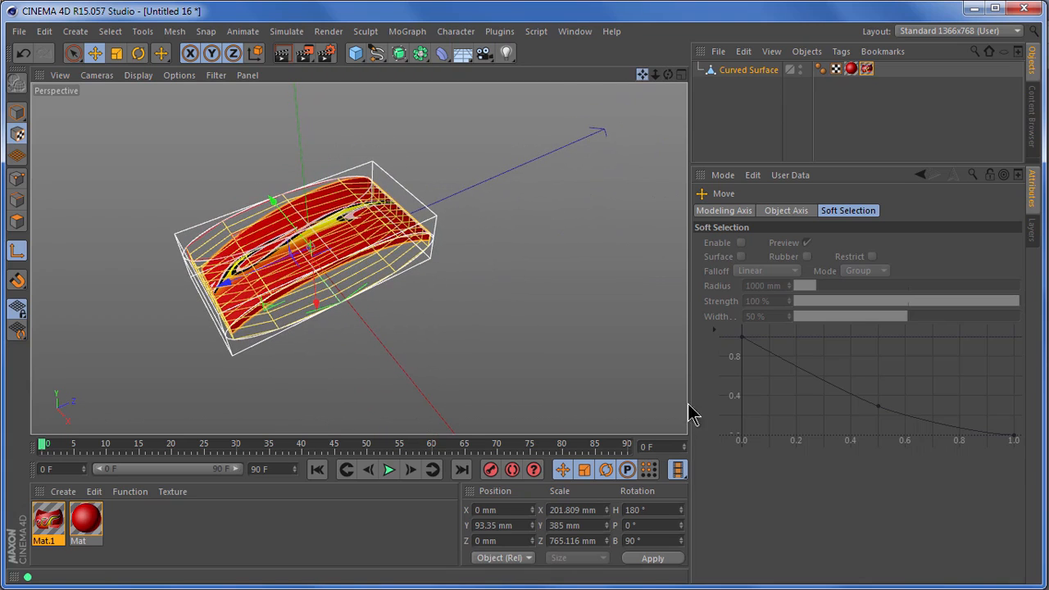
{"action": "left_click_drag", "start_coordinate": [642, 75], "coordinate": [644, 84]}
{"action": "scroll", "coordinate": [365, 223], "scroll_direction": "up", "scroll_amount": 3}
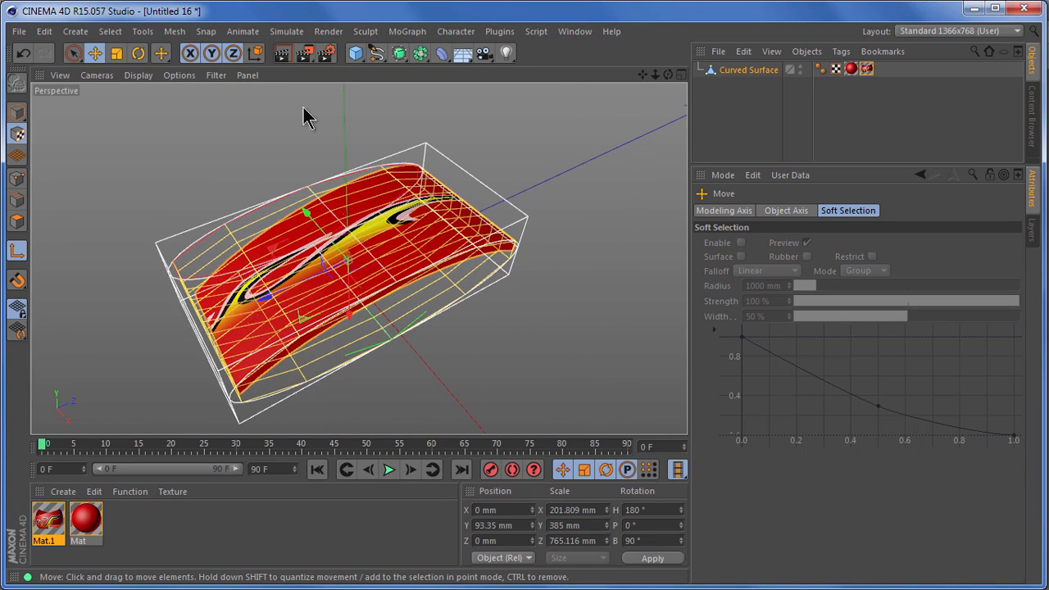
{"action": "left_click", "coordinate": [17, 250]}
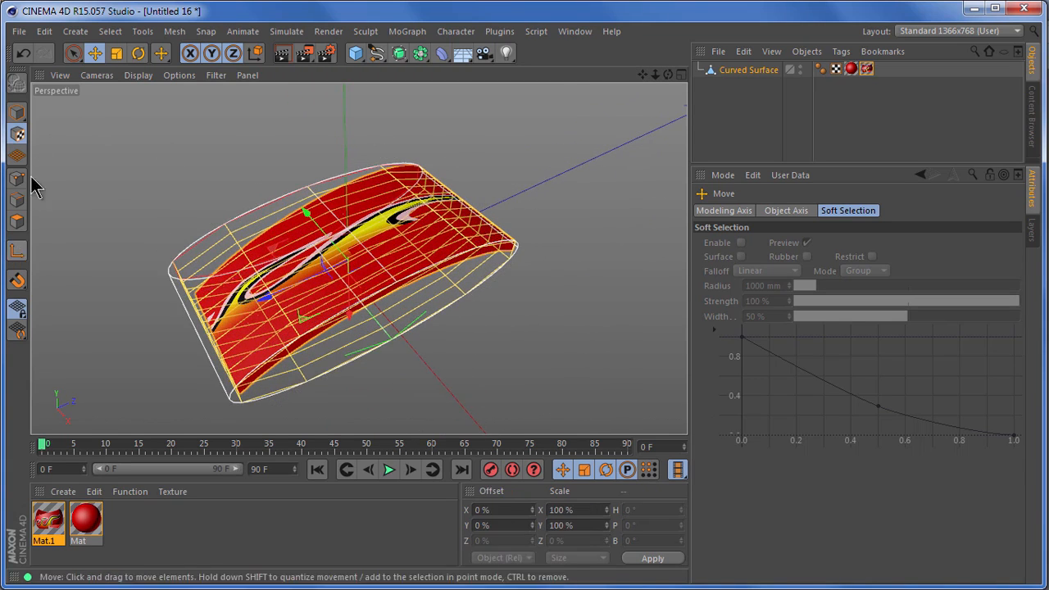
{"action": "left_click", "coordinate": [19, 116]}
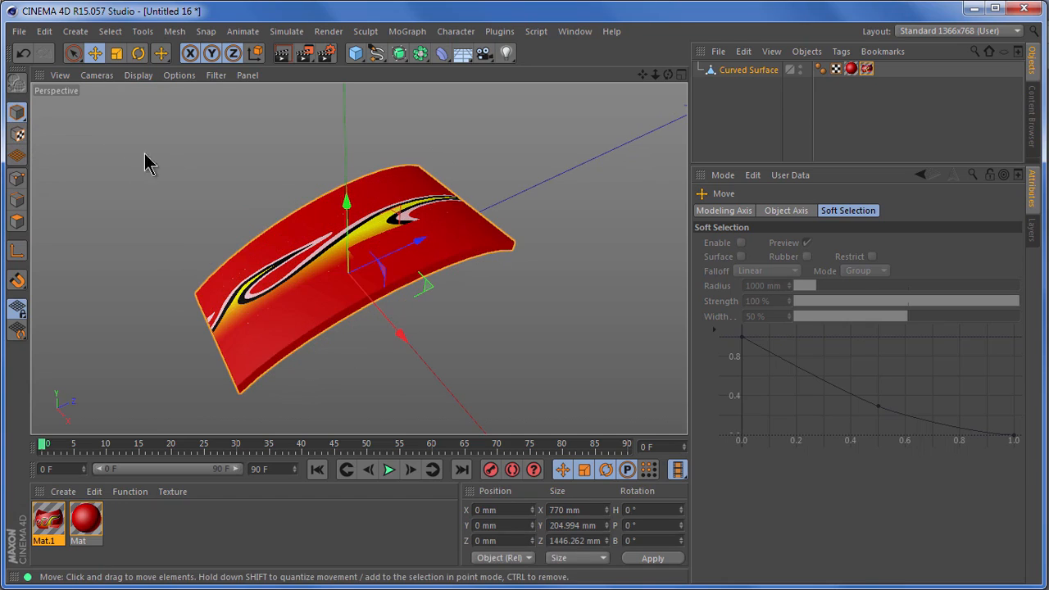
- In the Mat.1 texture tag of the curved surface, set Tiles V to 0.71 and turn off tiling
{"action": "left_click", "coordinate": [866, 70]}
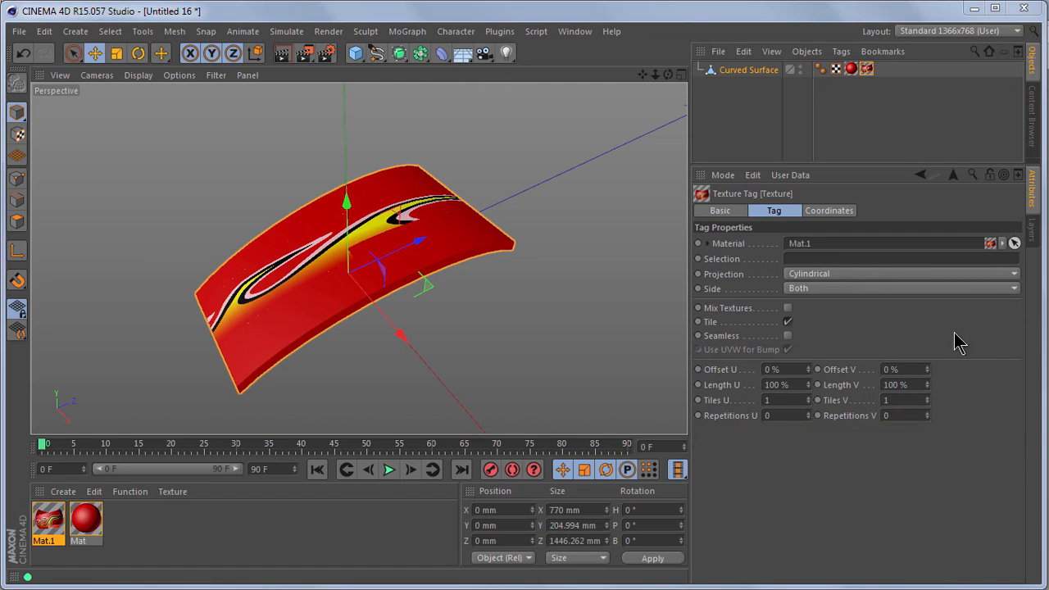
{"action": "left_click_drag", "start_coordinate": [930, 402], "coordinate": [928, 409]}
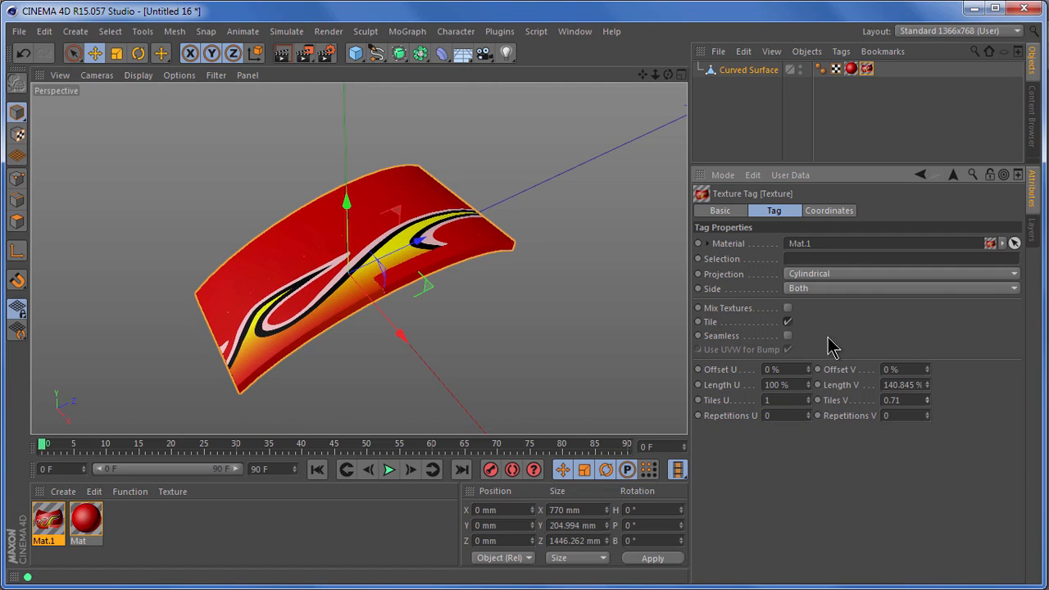
{"action": "left_click", "coordinate": [787, 322]}
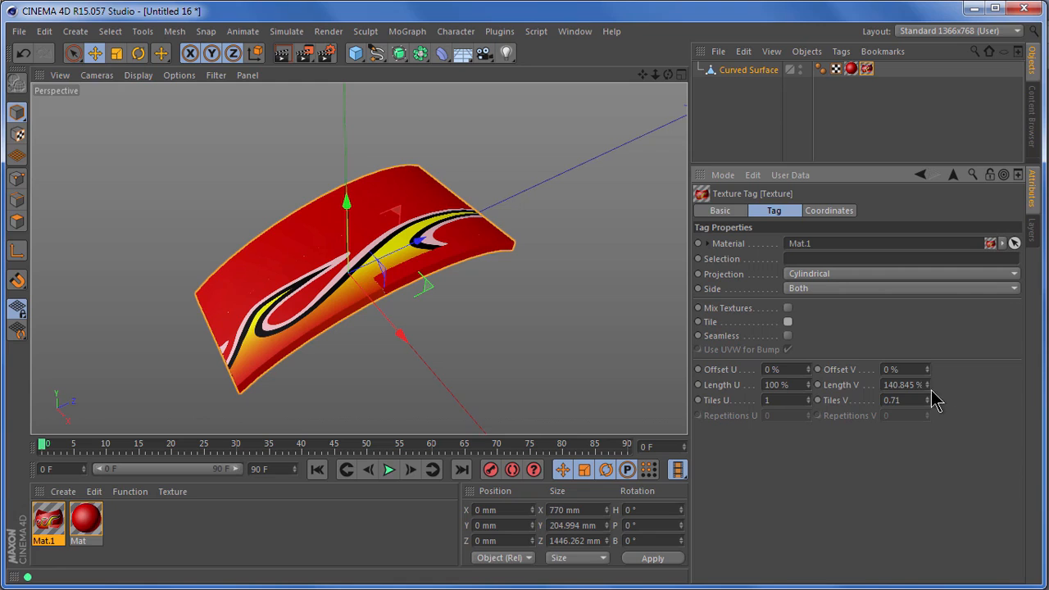
- Set the Mat.1 texture's Offset V to -19%, Offset U to 24% and Length U to 57%
{"action": "left_click_drag", "start_coordinate": [927, 369], "coordinate": [927, 369]}
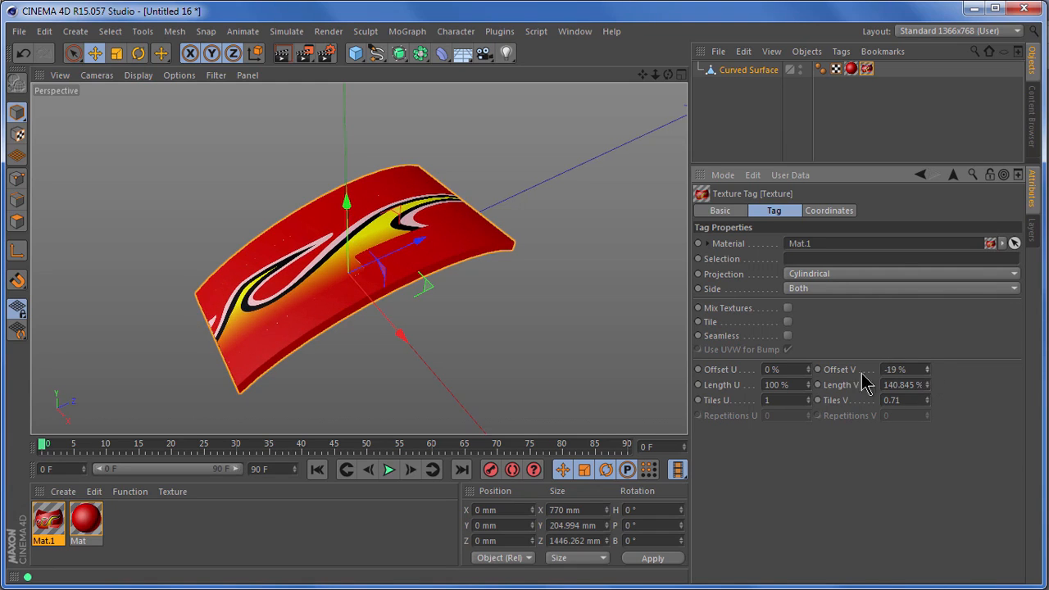
{"action": "left_click_drag", "start_coordinate": [809, 384], "coordinate": [812, 372]}
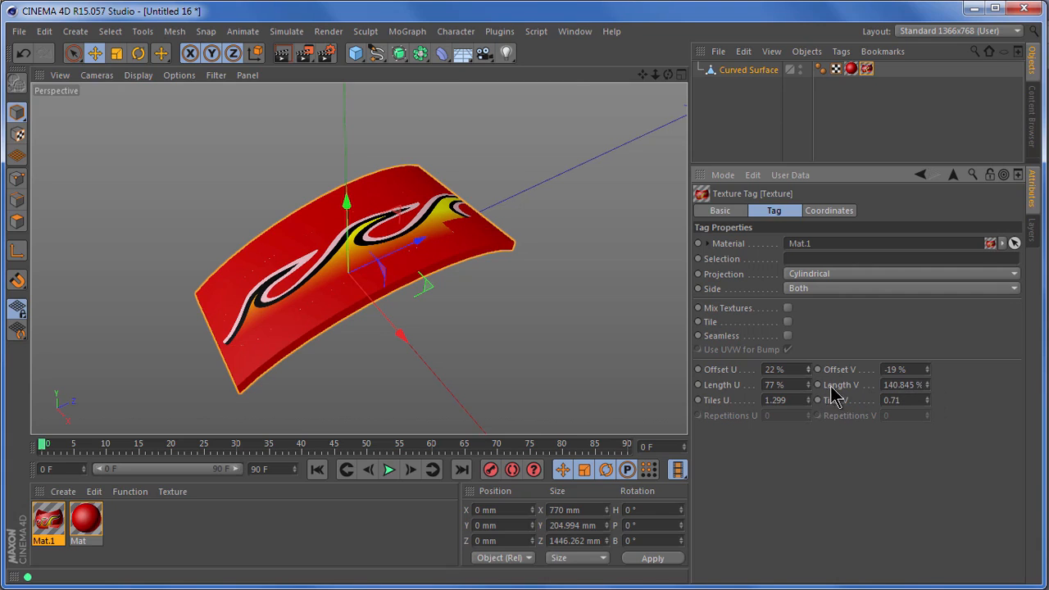
{"action": "left_click_drag", "start_coordinate": [808, 386], "coordinate": [809, 370]}
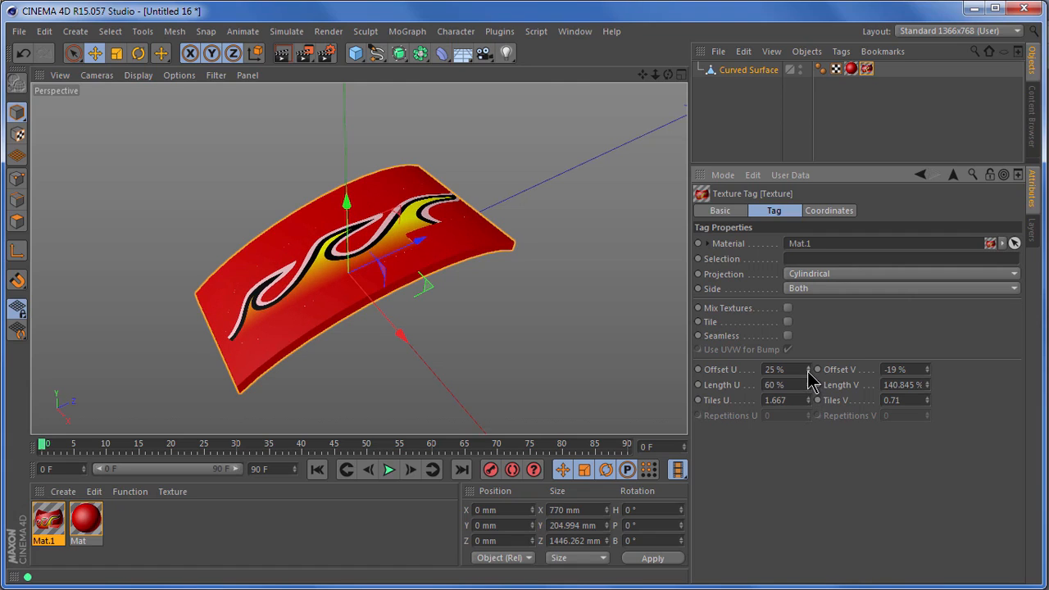
{"action": "left_click", "coordinate": [808, 372]}
{"action": "left_click_drag", "start_coordinate": [807, 388], "coordinate": [808, 387]}
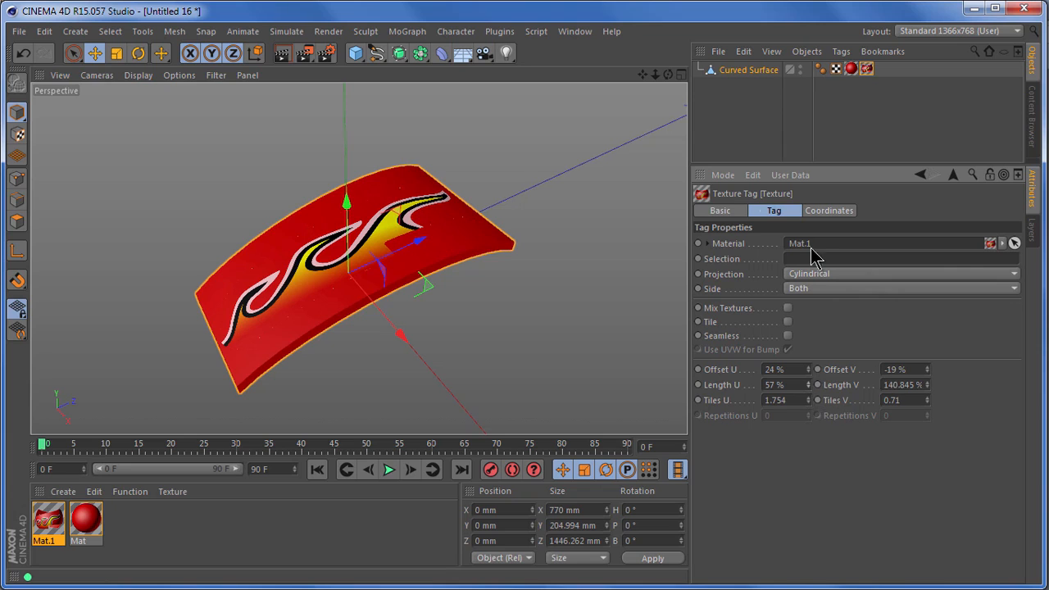
- Stretch the flame texture across the curved surface with Length V 264.845% and Offset V -98%
{"action": "left_click_drag", "start_coordinate": [668, 76], "coordinate": [686, 401]}
{"action": "scroll", "coordinate": [348, 198], "scroll_direction": "up", "scroll_amount": 3}
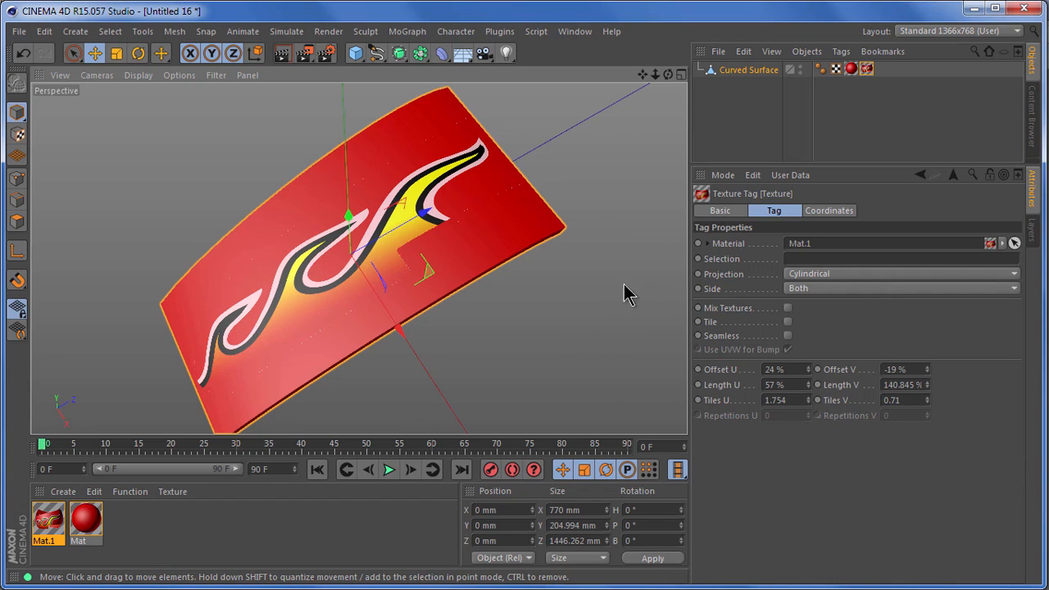
{"action": "left_click_drag", "start_coordinate": [928, 385], "coordinate": [928, 370]}
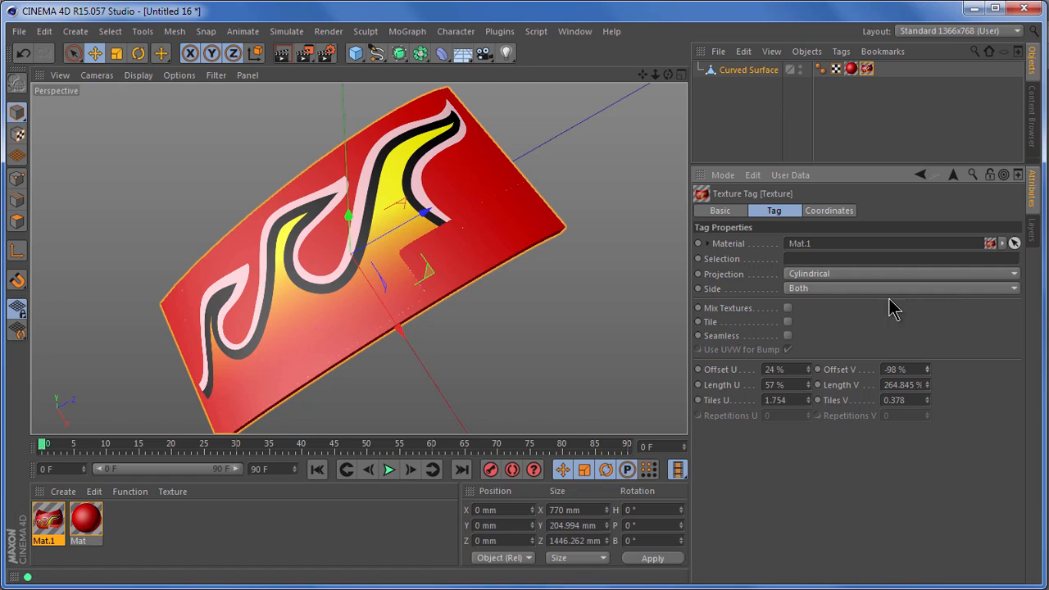
- Restrict the Mat.1 texture tag on the curved surface to Side Front
{"action": "left_click", "coordinate": [815, 288]}
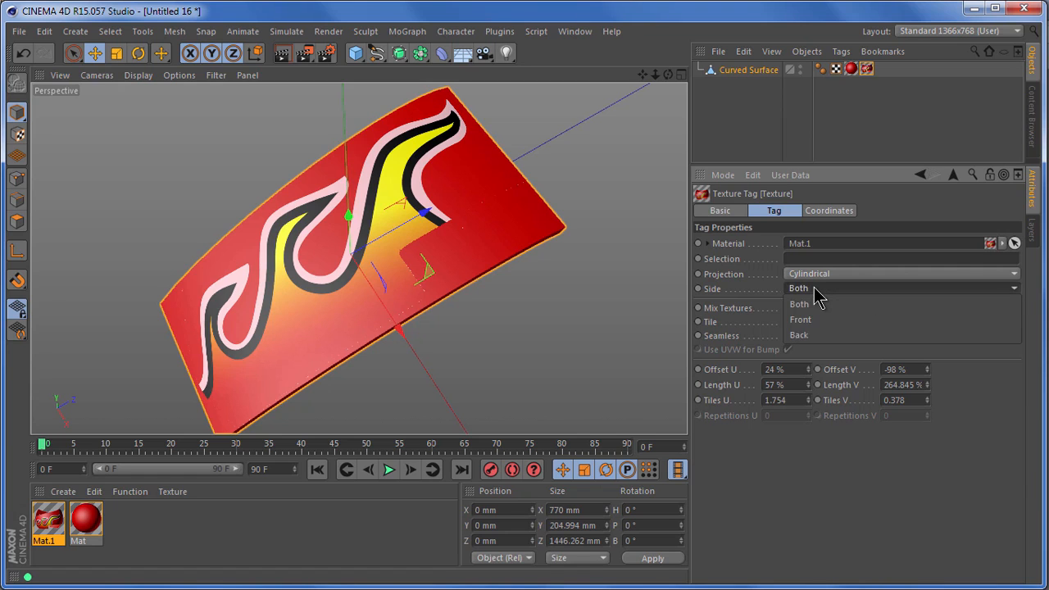
{"action": "left_click", "coordinate": [819, 318]}
{"action": "left_click_drag", "start_coordinate": [668, 76], "coordinate": [686, 401]}
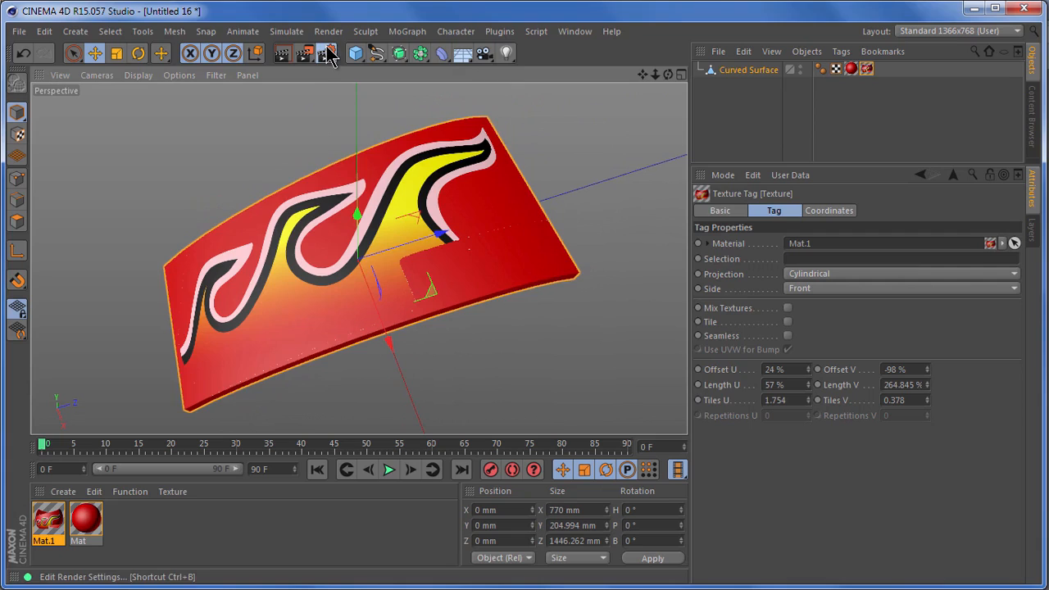
- Set the render settings' Anti-Aliasing to Best
{"action": "left_click", "coordinate": [325, 54]}
{"action": "left_click", "coordinate": [150, 104]}
{"action": "left_click", "coordinate": [379, 65]}
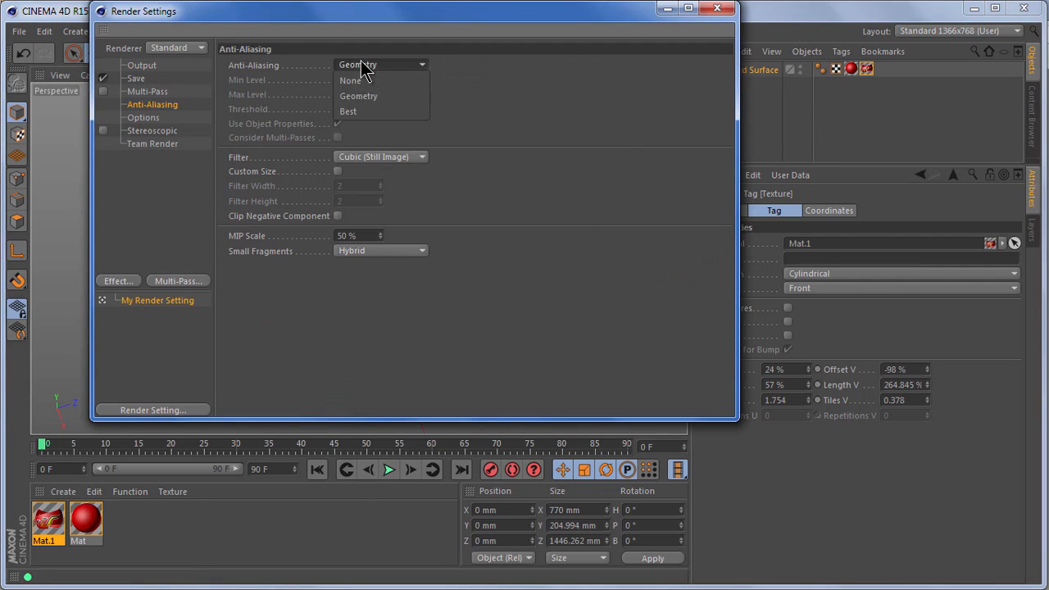
{"action": "left_click", "coordinate": [368, 114]}
{"action": "left_click", "coordinate": [717, 8]}
- Render the curved surface from its upper side and its underside to check where the flame texture shows
{"action": "left_click_drag", "start_coordinate": [668, 76], "coordinate": [687, 401]}
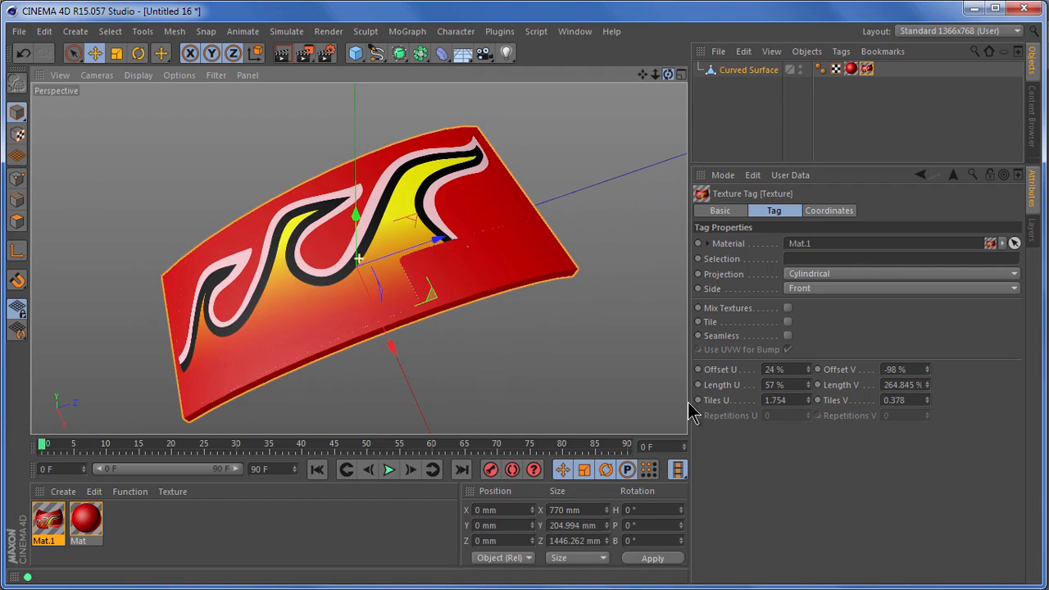
{"action": "left_click", "coordinate": [282, 55]}
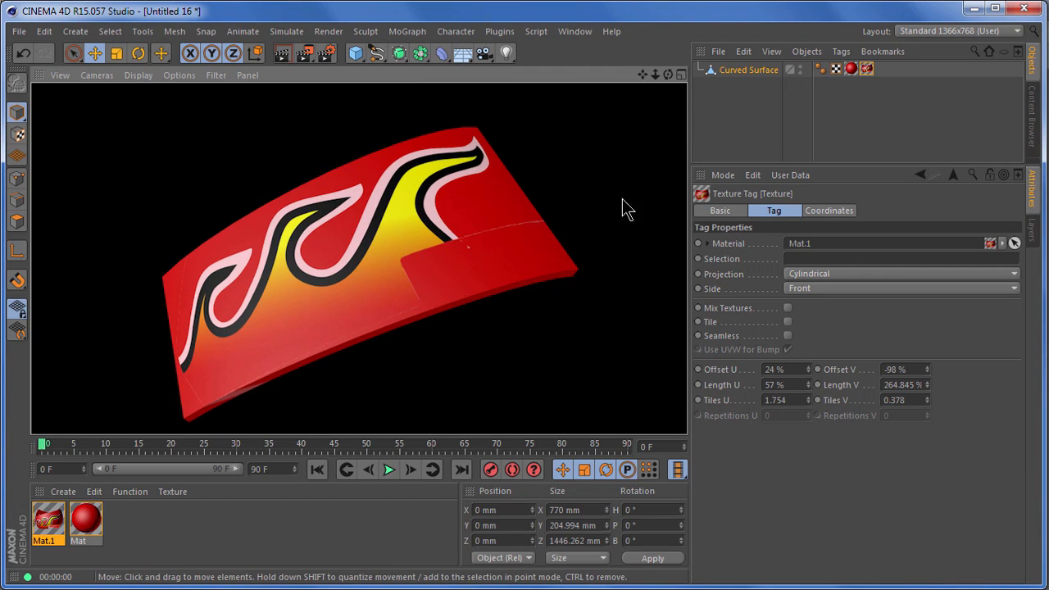
{"action": "left_click_drag", "start_coordinate": [668, 74], "coordinate": [686, 402]}
{"action": "left_click", "coordinate": [281, 53]}
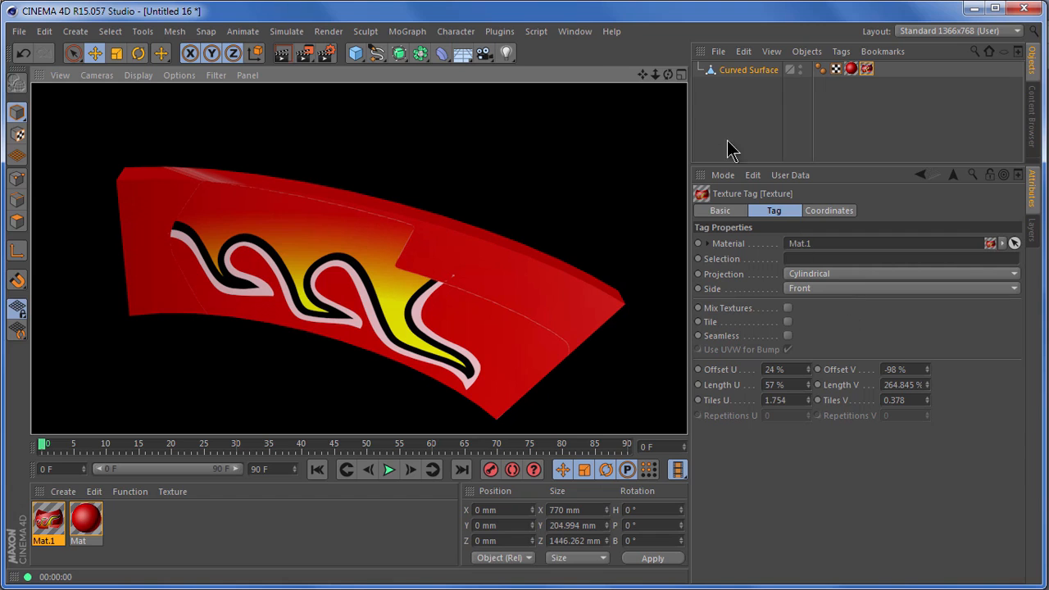
{"action": "left_click_drag", "start_coordinate": [669, 77], "coordinate": [686, 400]}
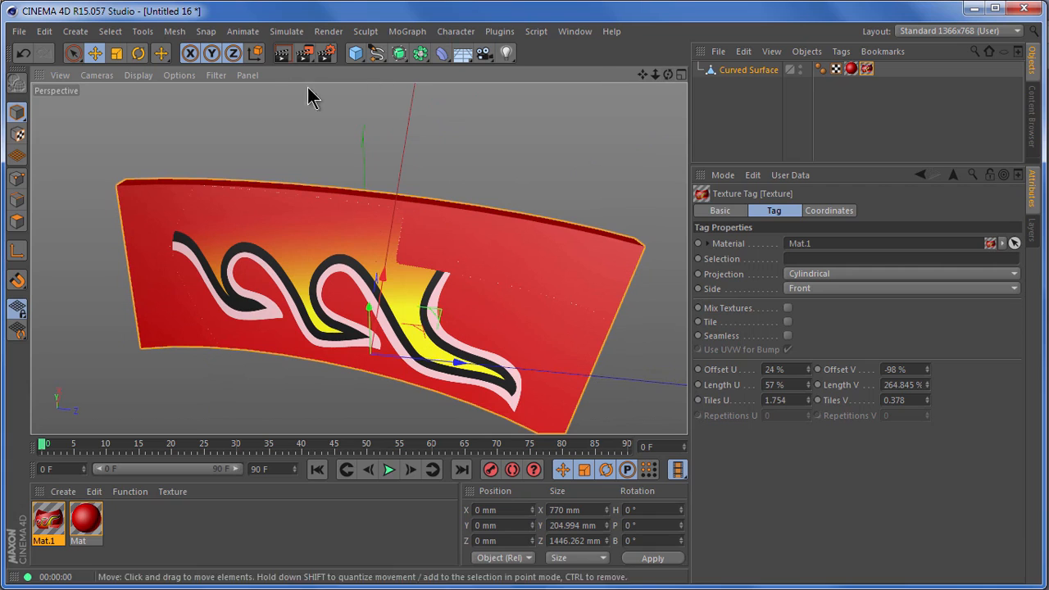
{"action": "left_click", "coordinate": [282, 52]}
{"action": "left_click_drag", "start_coordinate": [668, 75], "coordinate": [688, 406]}
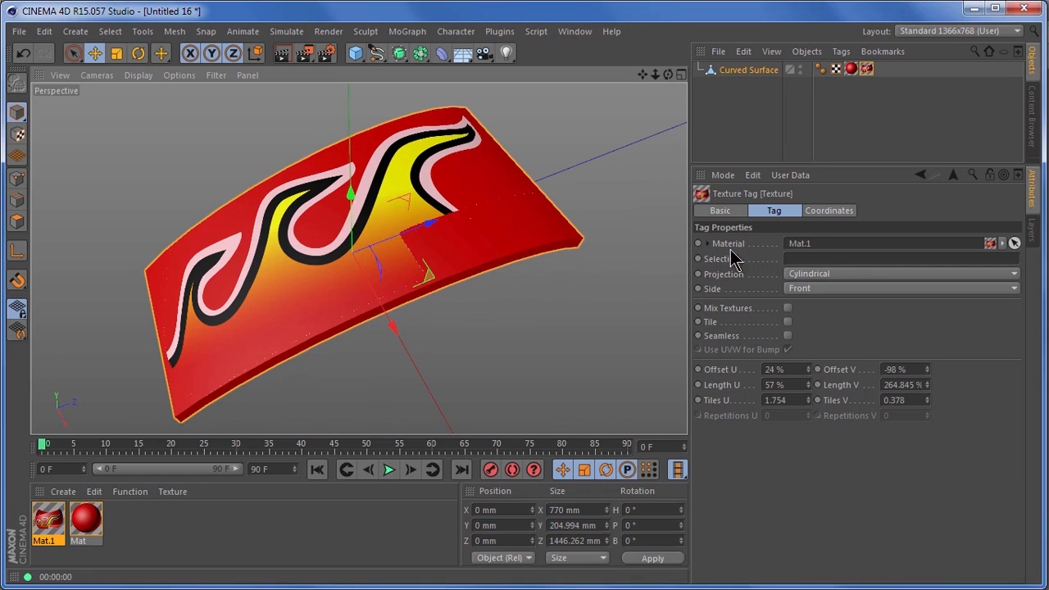
- In polygon mode, select the polygons of the curved surface's upper face with Live Selection and store them as a selection tag
{"action": "left_click", "coordinate": [18, 221]}
{"action": "left_click", "coordinate": [74, 53]}
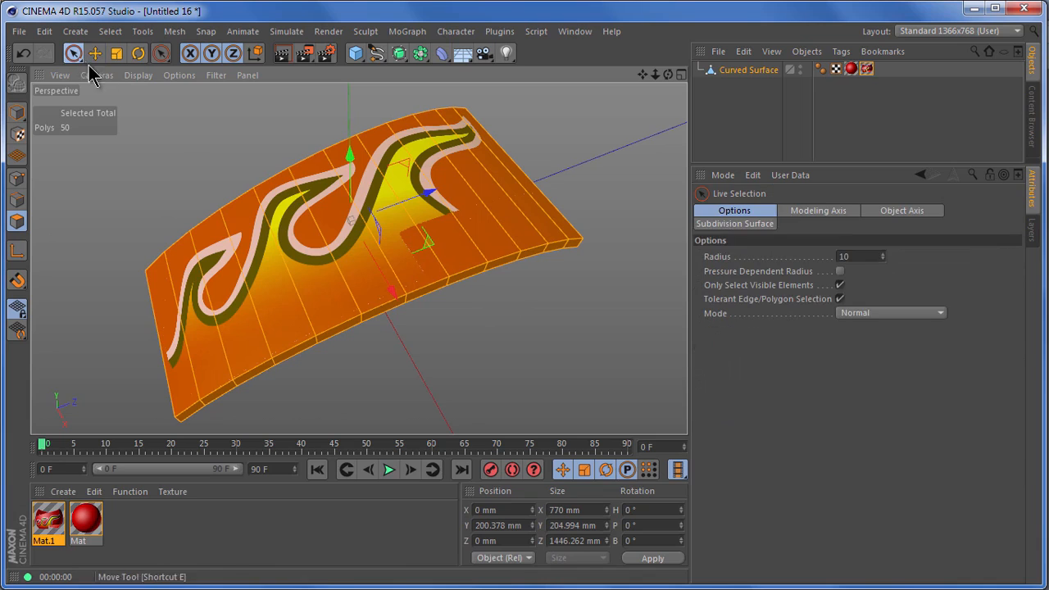
{"action": "left_click", "coordinate": [480, 160]}
{"action": "left_click_drag", "start_coordinate": [488, 170], "coordinate": [167, 313]}
{"action": "left_click", "coordinate": [113, 35]}
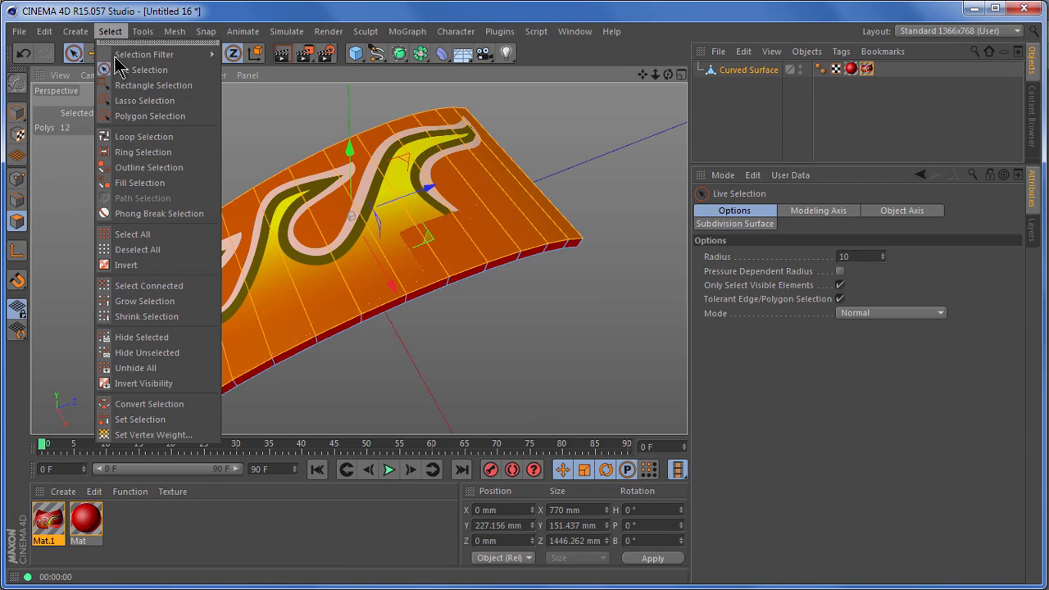
{"action": "left_click", "coordinate": [156, 419]}
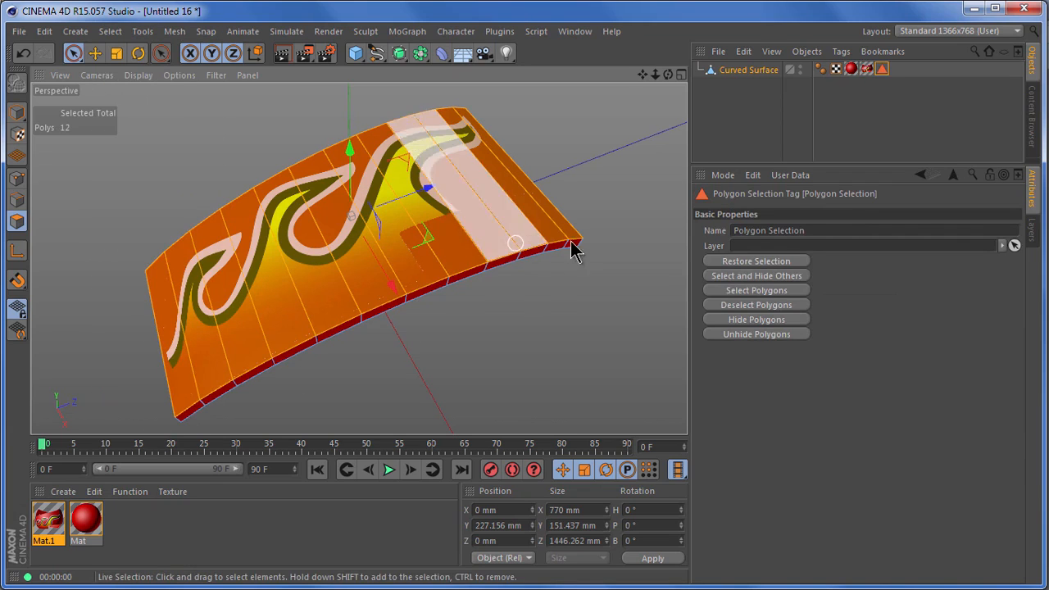
- Limit the Mat.1 texture tag to the stored Polygon Selection and return to model mode
{"action": "left_click", "coordinate": [865, 70]}
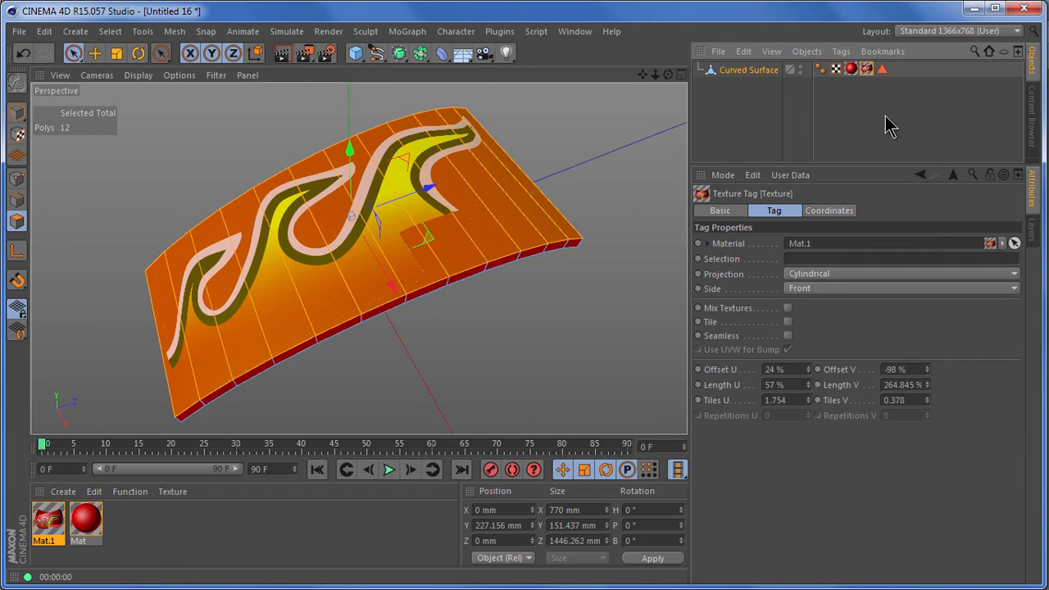
{"action": "left_click_drag", "start_coordinate": [885, 72], "coordinate": [819, 262]}
{"action": "left_click", "coordinate": [16, 111]}
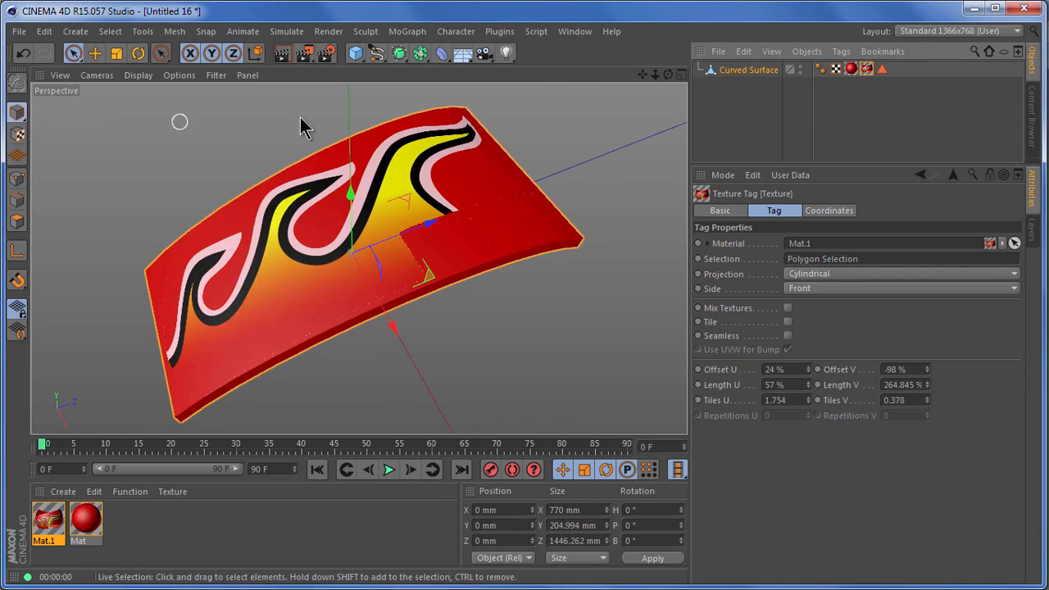
- Render the upper side and underside of the curved surface to check the texture restricted by the polygon selection
{"action": "left_click", "coordinate": [283, 54]}
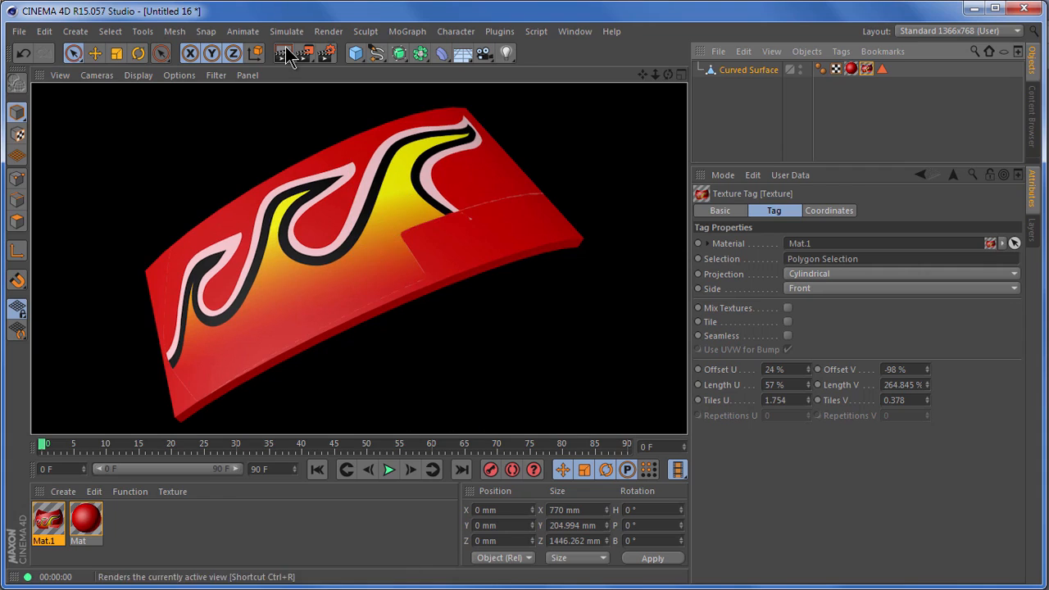
{"action": "left_click_drag", "start_coordinate": [668, 74], "coordinate": [692, 410]}
{"action": "left_click", "coordinate": [281, 53]}
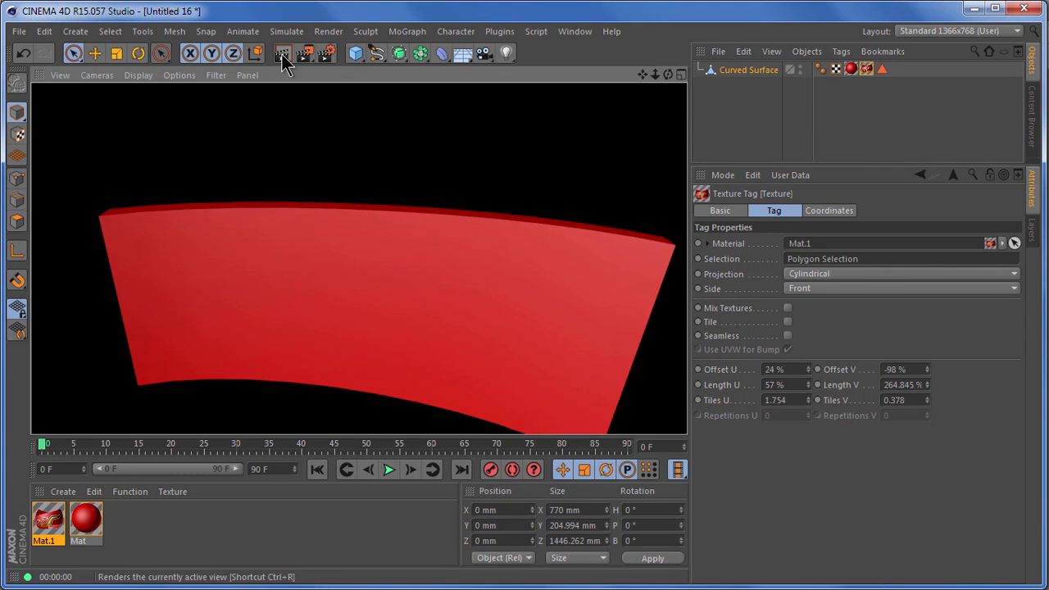
{"action": "left_click_drag", "start_coordinate": [665, 75], "coordinate": [690, 414]}
{"action": "left_click_drag", "start_coordinate": [642, 74], "coordinate": [693, 412]}
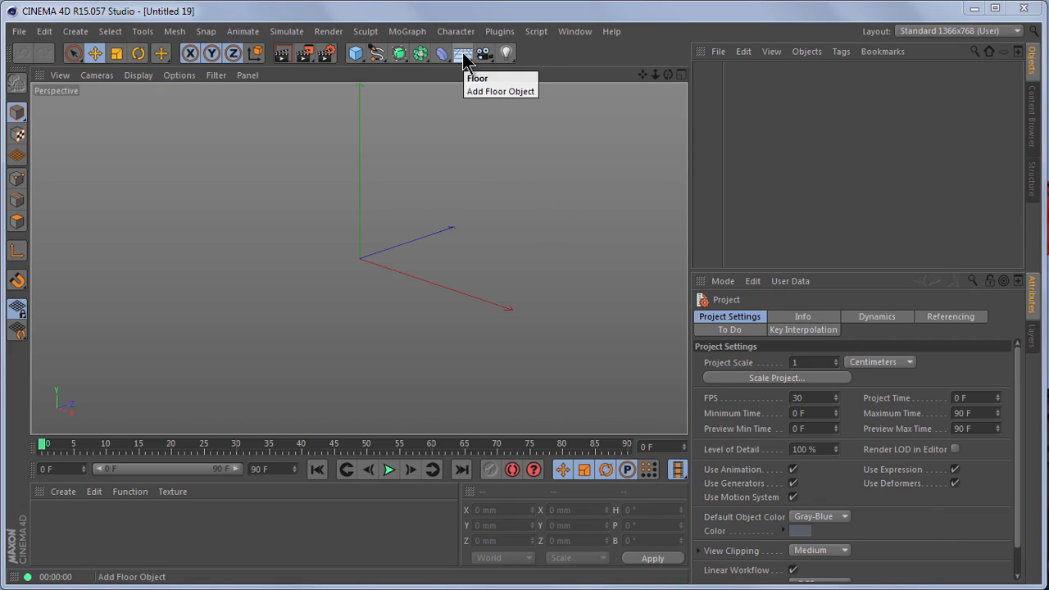
- Add a Background object and create a new material with Color and Specular turned off and Luminance turned on
{"action": "left_click_drag", "start_coordinate": [462, 61], "coordinate": [526, 197]}
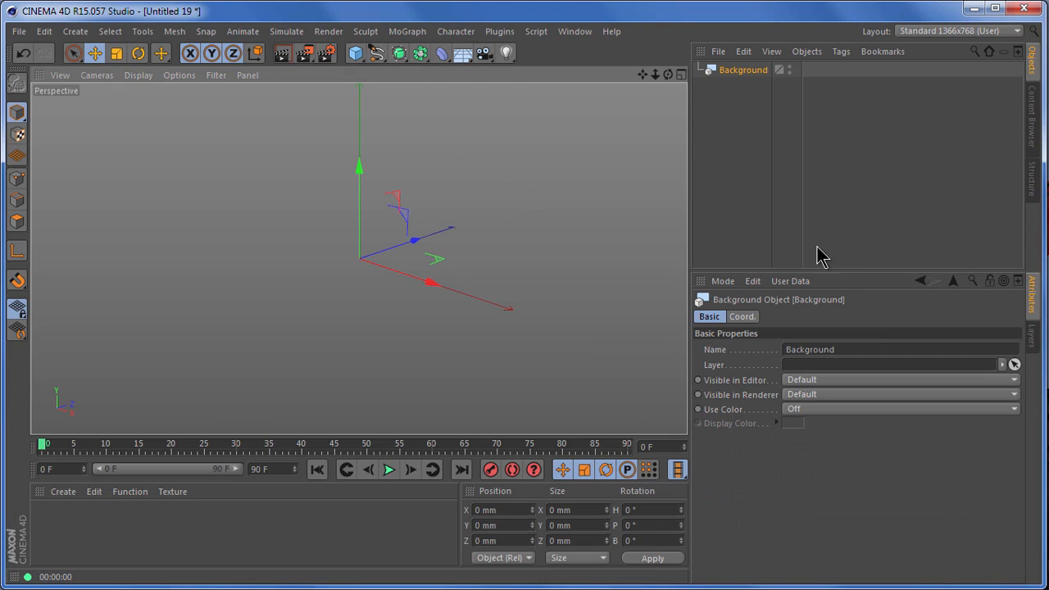
{"action": "double_click", "coordinate": [54, 534]}
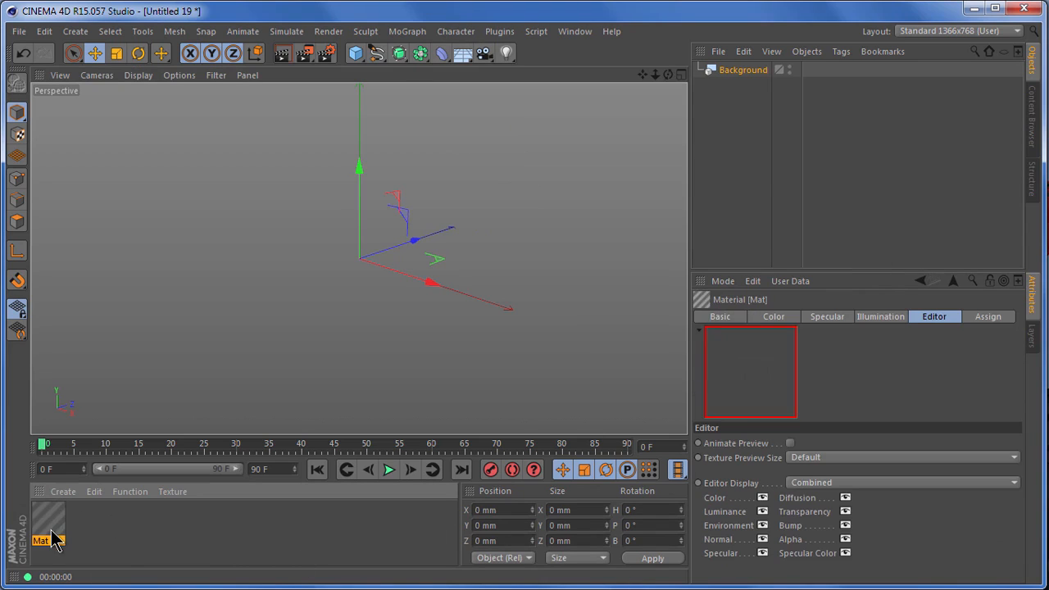
{"action": "left_click", "coordinate": [728, 321]}
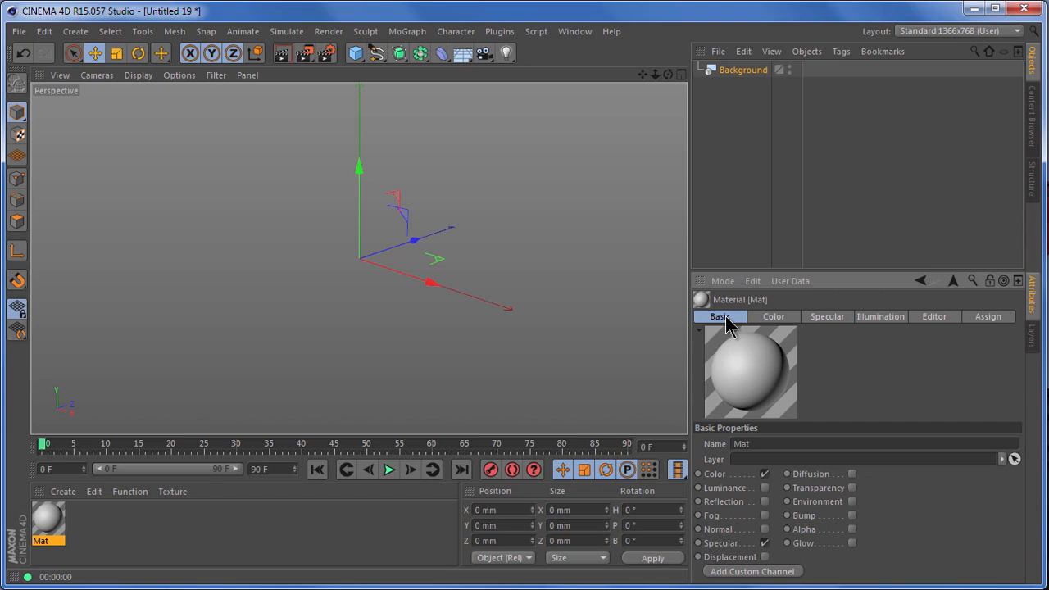
{"action": "key", "text": "ctrl+shift+d"}
{"action": "left_click_drag", "start_coordinate": [689, 472], "coordinate": [773, 502]}
{"action": "key", "text": "ctrl+shift+d"}
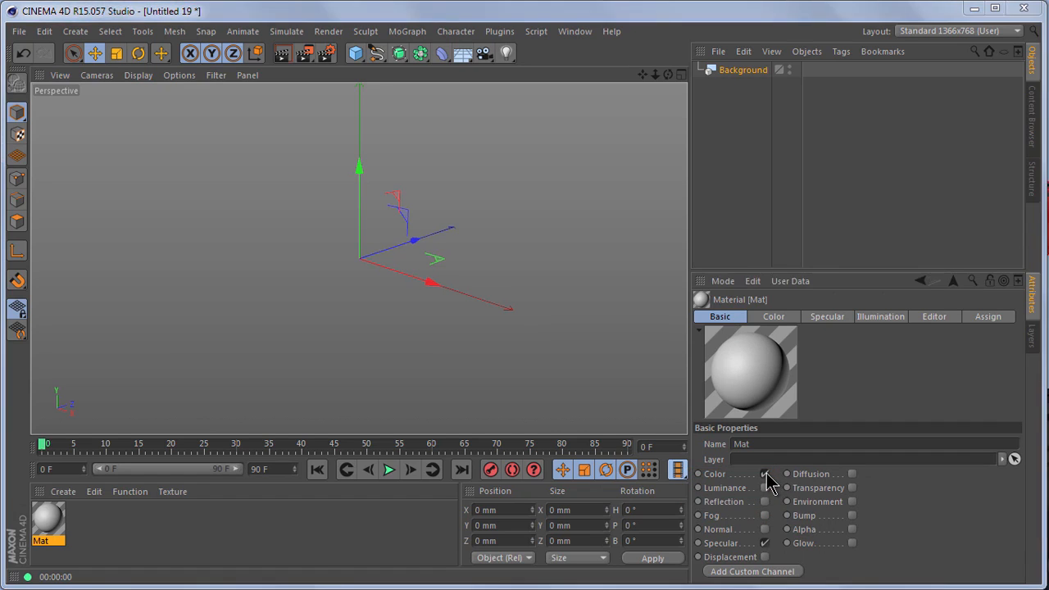
{"action": "left_click", "coordinate": [764, 473]}
{"action": "left_click", "coordinate": [764, 543]}
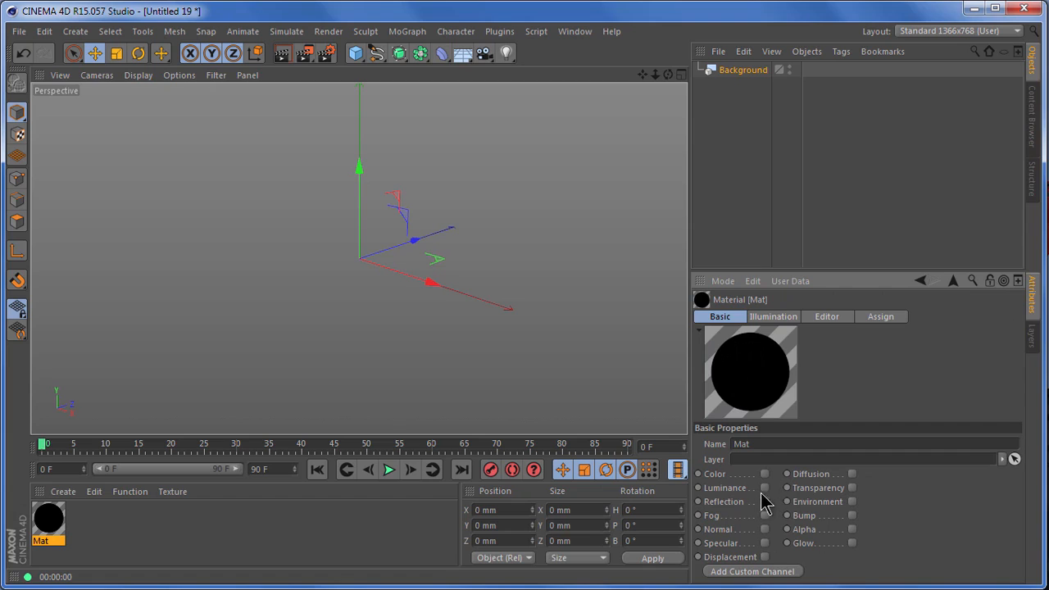
{"action": "left_click", "coordinate": [764, 487]}
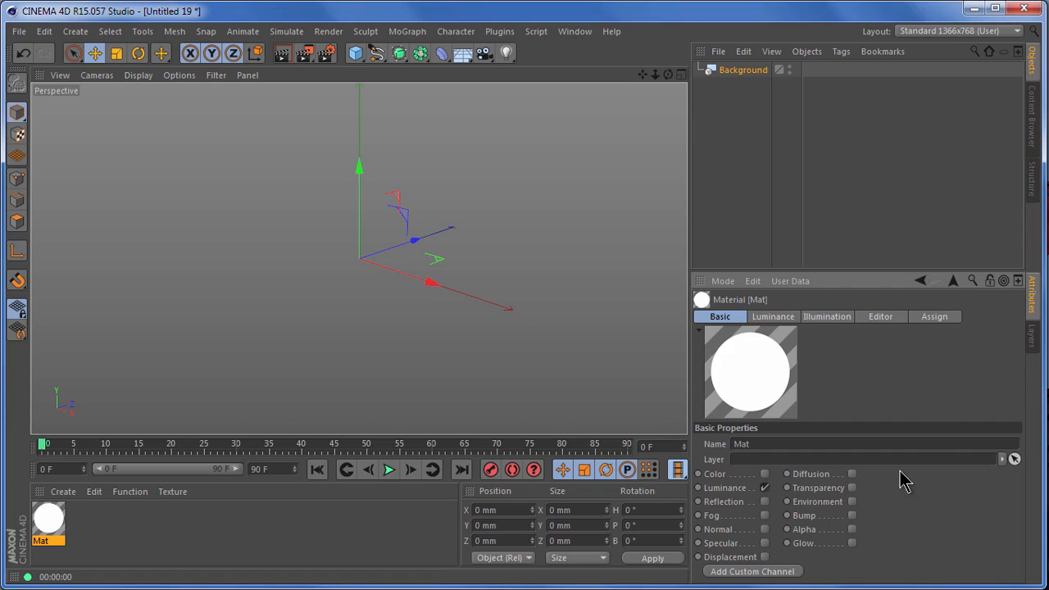
- Load DSCF0006 as the material's luminance texture without copying it to the project location, and apply the material to the Background object
{"action": "left_click", "coordinate": [780, 320]}
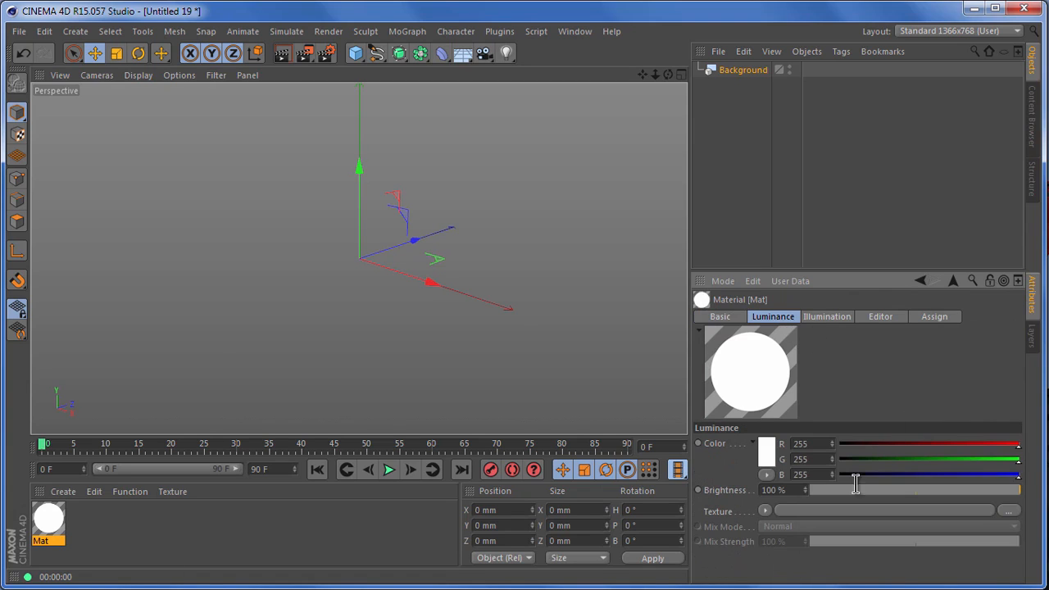
{"action": "left_click", "coordinate": [1008, 513]}
{"action": "mouse_move", "coordinate": [601, 157]}
{"action": "left_mouse_down"}
{"action": "mouse_move", "coordinate": [549, 121]}
{"action": "mouse_move", "coordinate": [640, 203]}
{"action": "left_mouse_up"}
{"action": "key", "text": "Escape"}
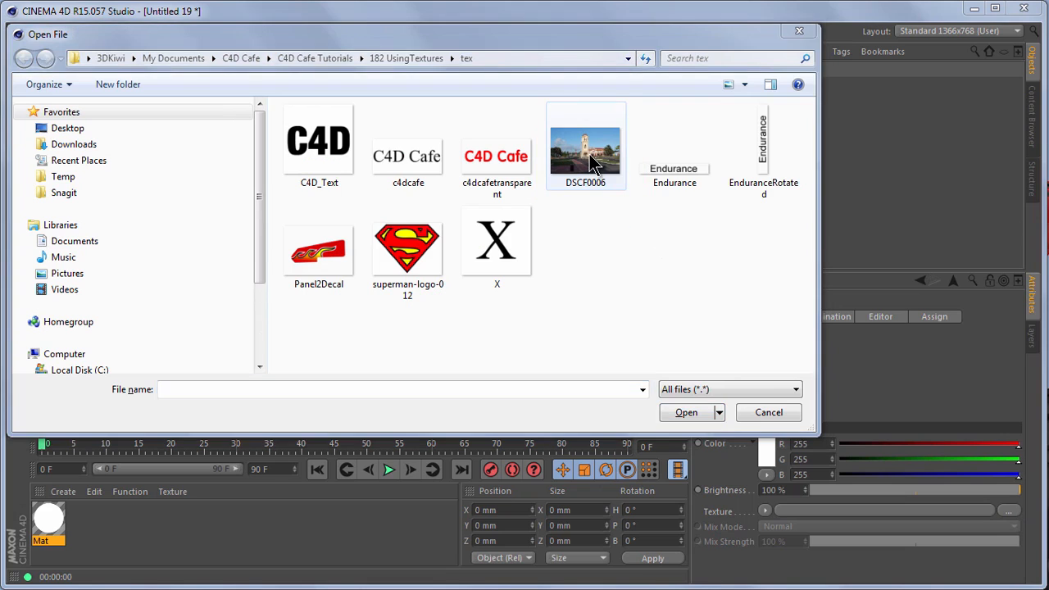
{"action": "double_click", "coordinate": [593, 162]}
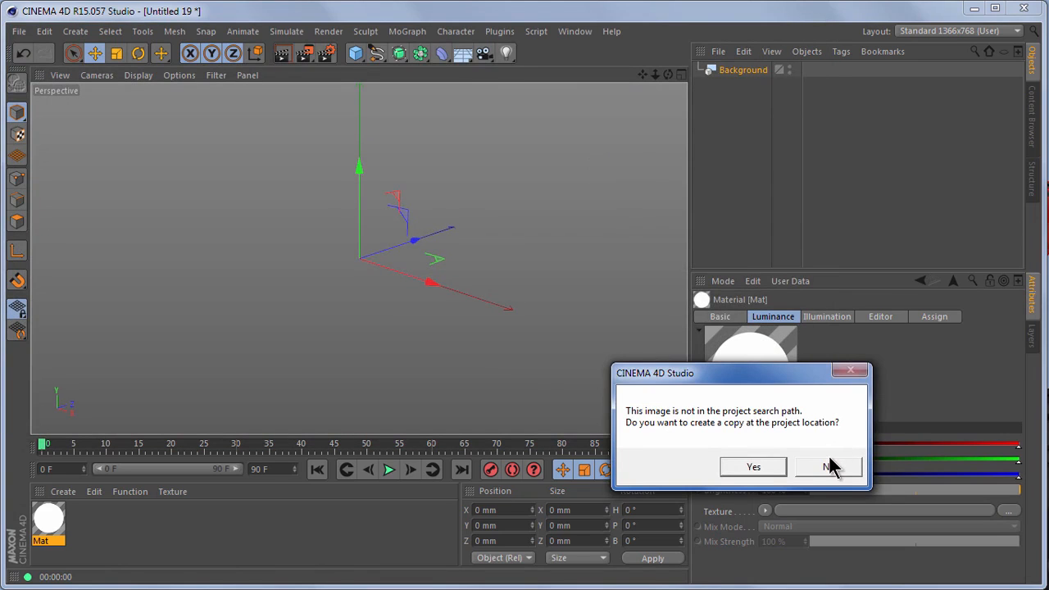
{"action": "left_click", "coordinate": [829, 468]}
{"action": "left_click_drag", "start_coordinate": [53, 523], "coordinate": [754, 79]}
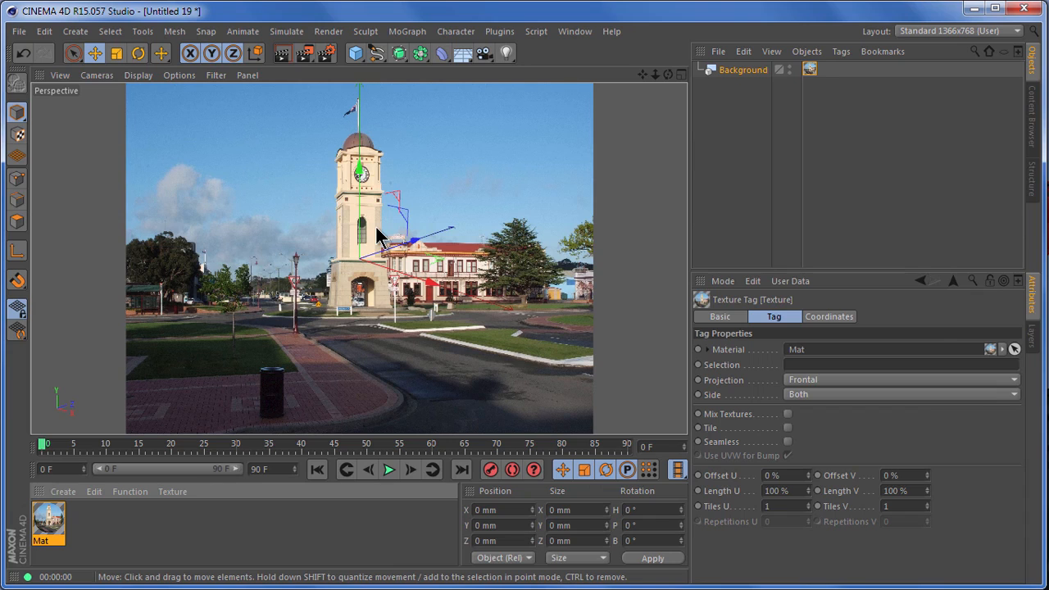
- Add a cube, rotate it to about H -25.7°, P -5.9°, B -18.2°, and resize it to about 940 × 3267 × 1102 mm
{"action": "left_click", "coordinate": [357, 55]}
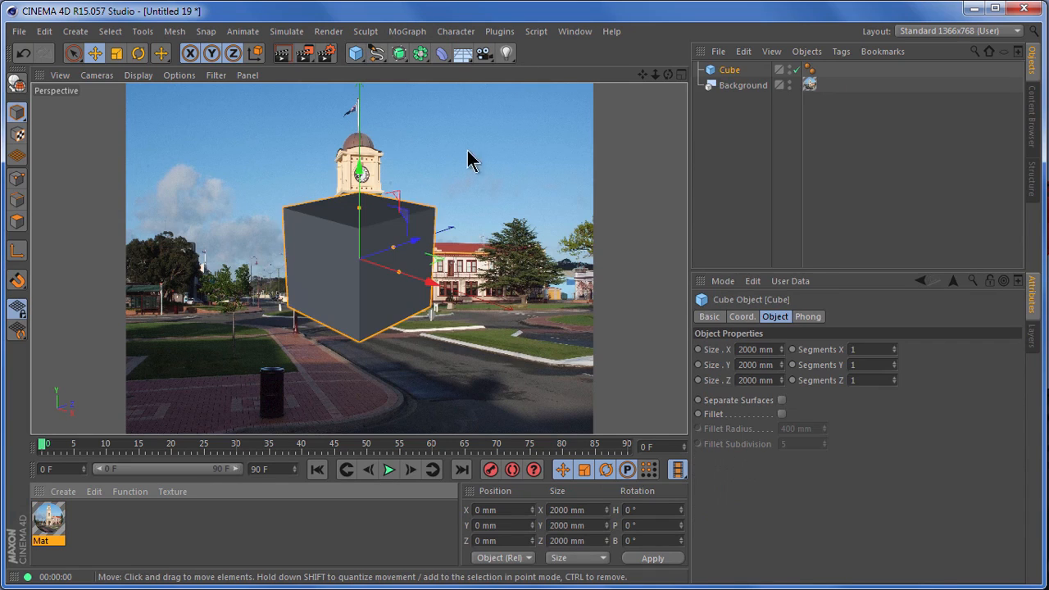
{"action": "left_click", "coordinate": [139, 53]}
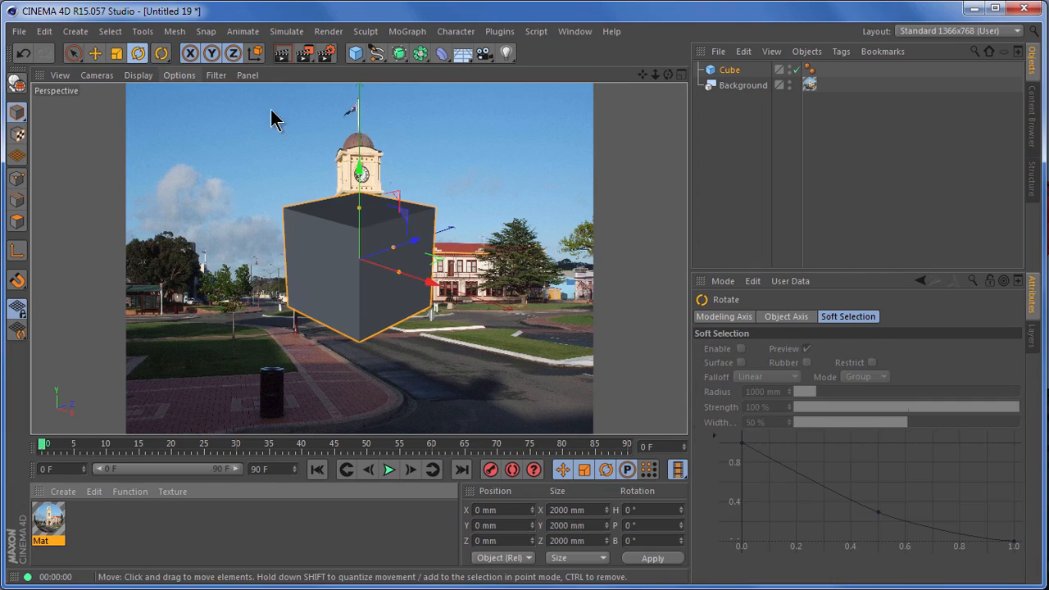
{"action": "left_click_drag", "start_coordinate": [337, 227], "coordinate": [360, 149]}
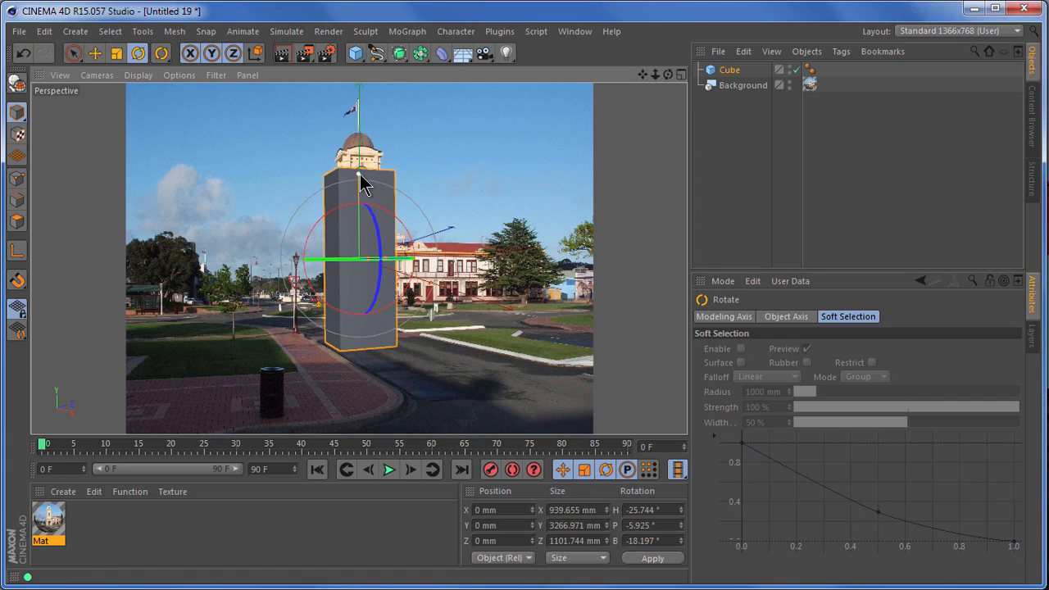
- Move the cube over the photographed clock tower, to about X -2029, Y -474, Z 2196 mm
{"action": "left_click", "coordinate": [95, 54]}
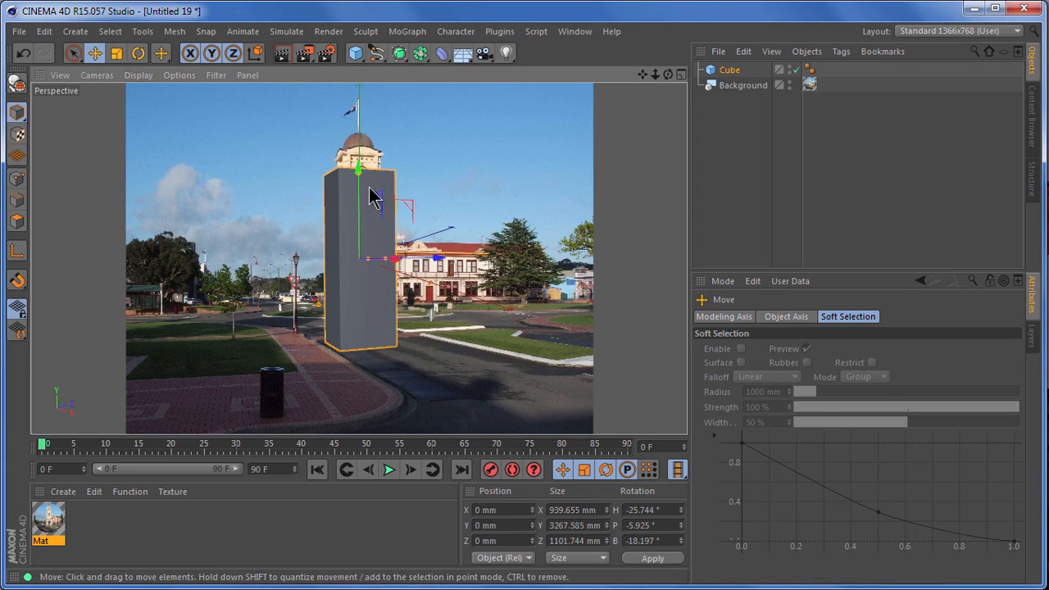
{"action": "left_click_drag", "start_coordinate": [360, 164], "coordinate": [361, 137]}
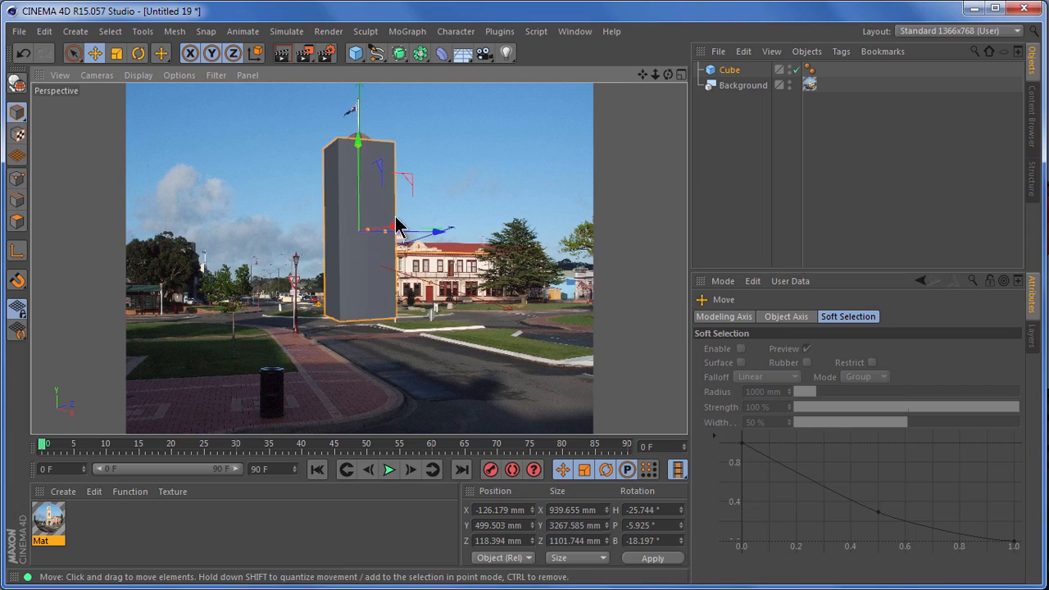
{"action": "left_click_drag", "start_coordinate": [394, 227], "coordinate": [435, 237]}
- Refine the cube's rotation to about H -29.6°, P -4.7°, B -18.6° and stretch its height to about 3956 mm to match the tower
{"action": "left_click", "coordinate": [140, 54]}
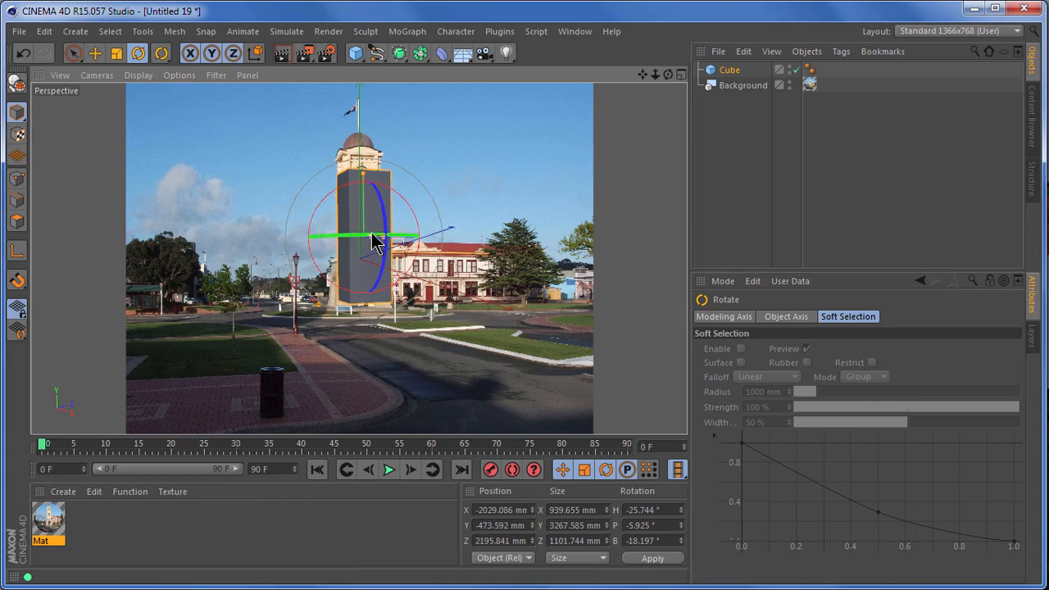
{"action": "mouse_move", "coordinate": [346, 236]}
{"action": "left_mouse_down"}
{"action": "mouse_move", "coordinate": [337, 237]}
{"action": "mouse_move", "coordinate": [347, 236]}
{"action": "left_mouse_up"}
{"action": "left_click", "coordinate": [97, 53]}
{"action": "left_click_drag", "start_coordinate": [443, 236], "coordinate": [443, 236]}
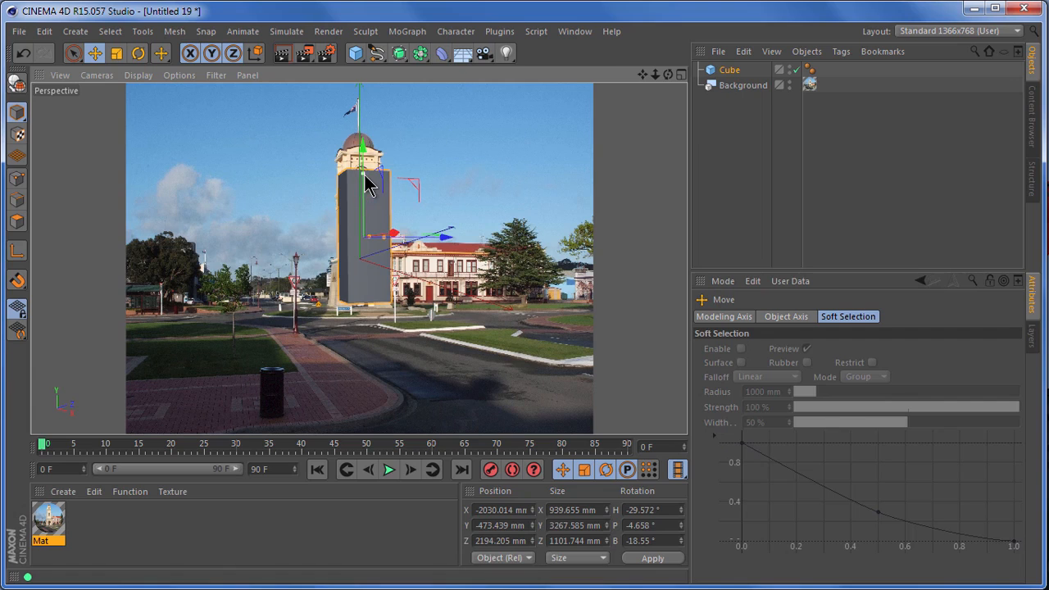
{"action": "left_click_drag", "start_coordinate": [366, 179], "coordinate": [366, 163]}
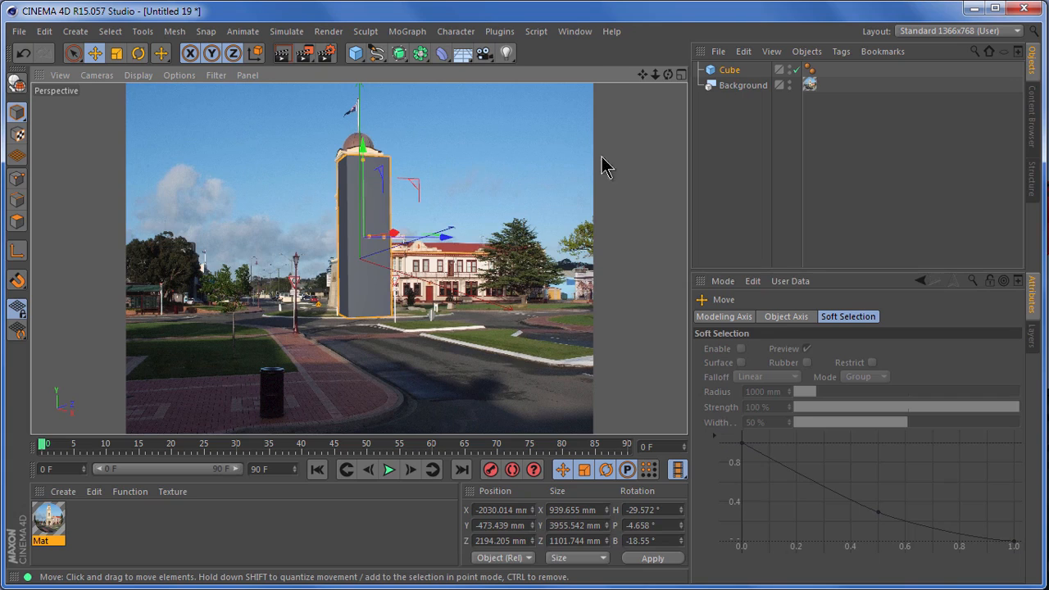
{"action": "left_click", "coordinate": [385, 229]}
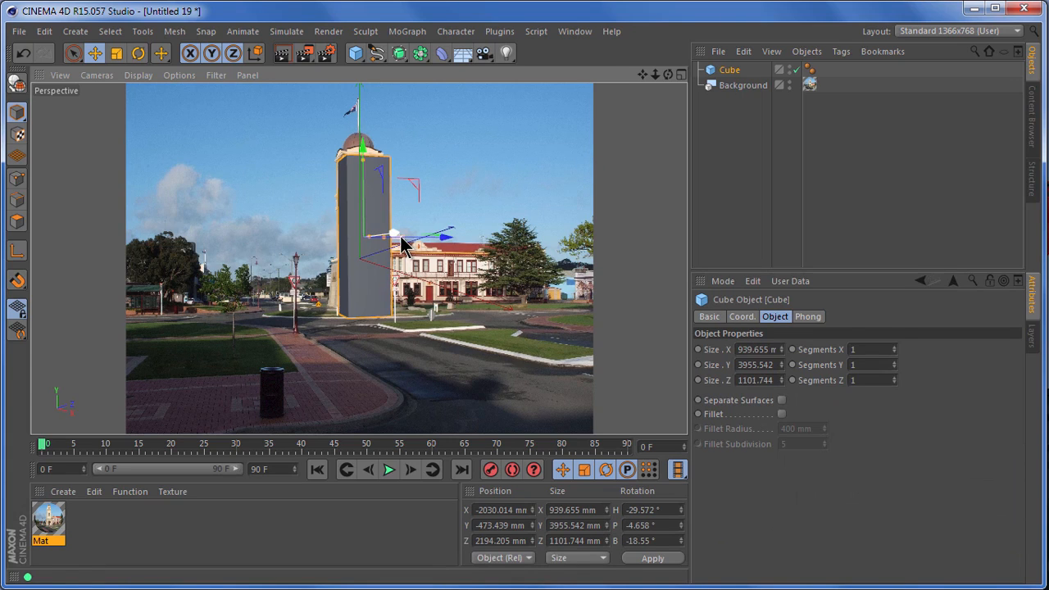
- Move the cube to about X -2569, Y -501, Z 2650 mm over the clock tower and deselect it
{"action": "left_click_drag", "start_coordinate": [402, 245], "coordinate": [442, 236]}
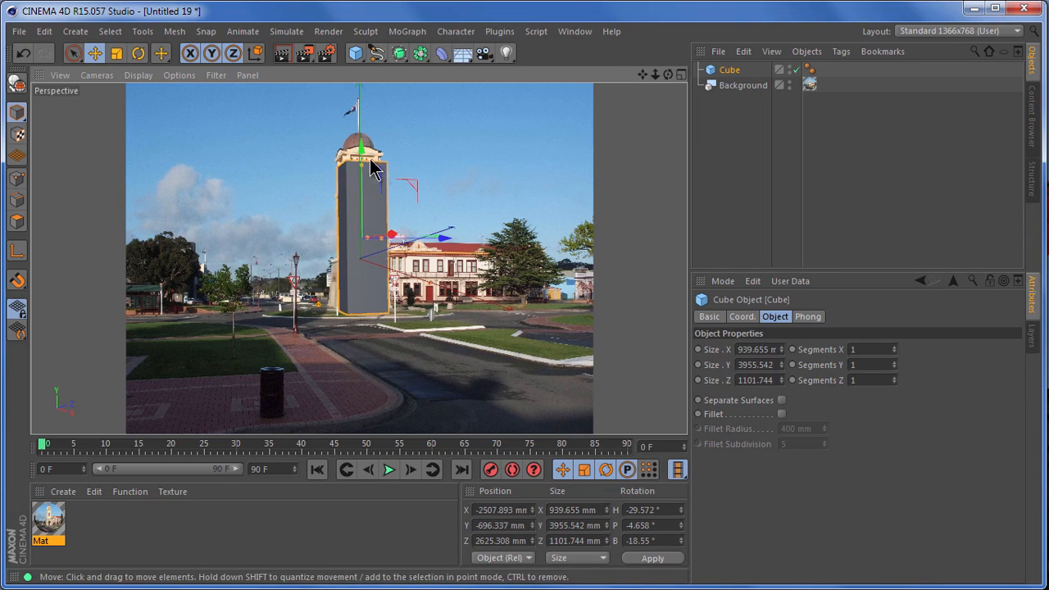
{"action": "left_click_drag", "start_coordinate": [362, 163], "coordinate": [364, 149]}
{"action": "left_click_drag", "start_coordinate": [444, 230], "coordinate": [445, 233]}
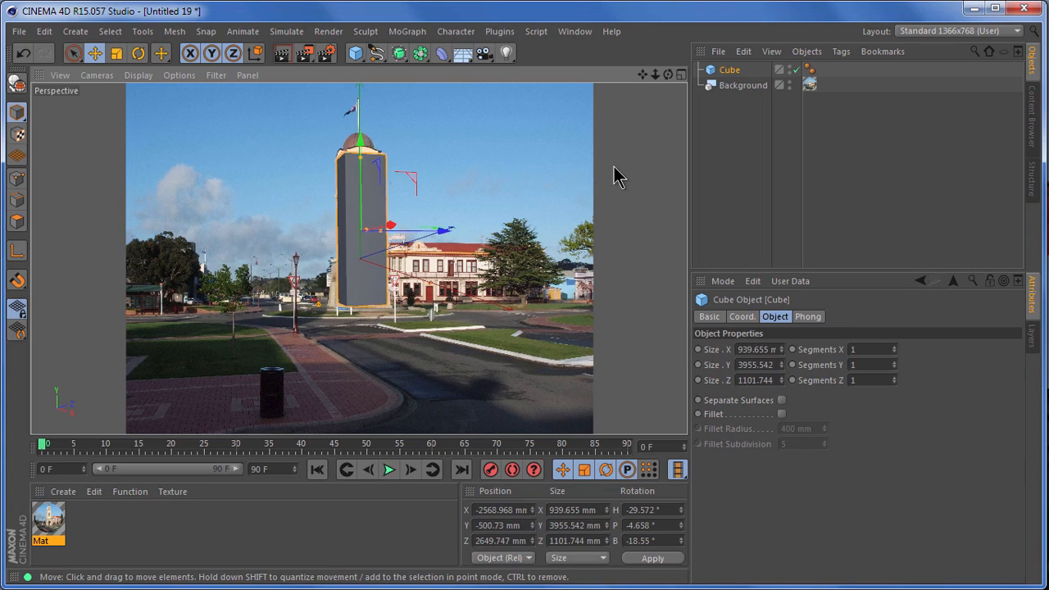
{"action": "left_click", "coordinate": [652, 173]}
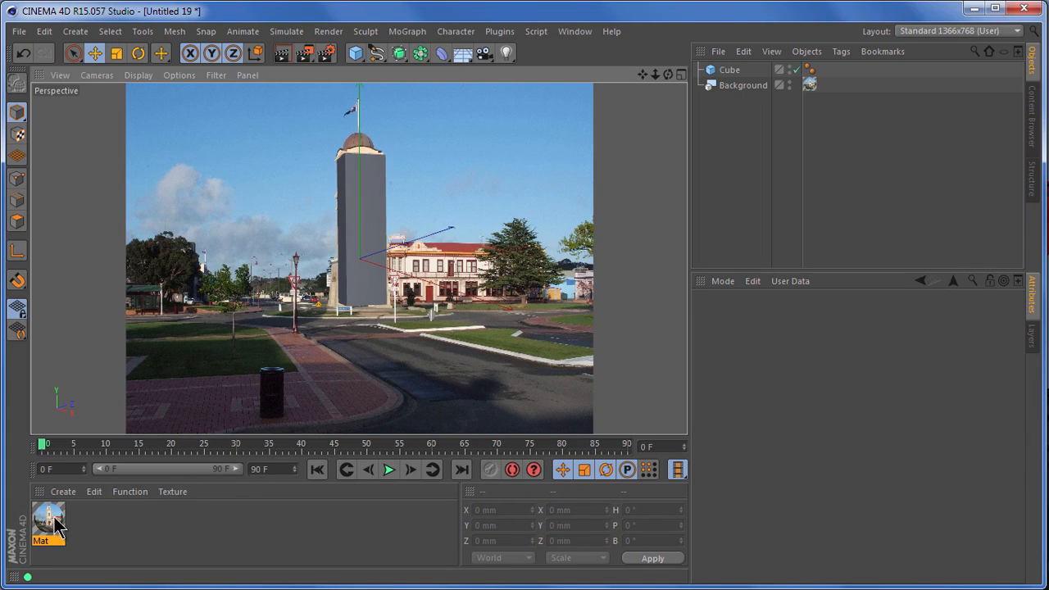
- Apply the Mat material to the cube with Frontal projection and render the view
{"action": "left_click_drag", "start_coordinate": [48, 521], "coordinate": [735, 70]}
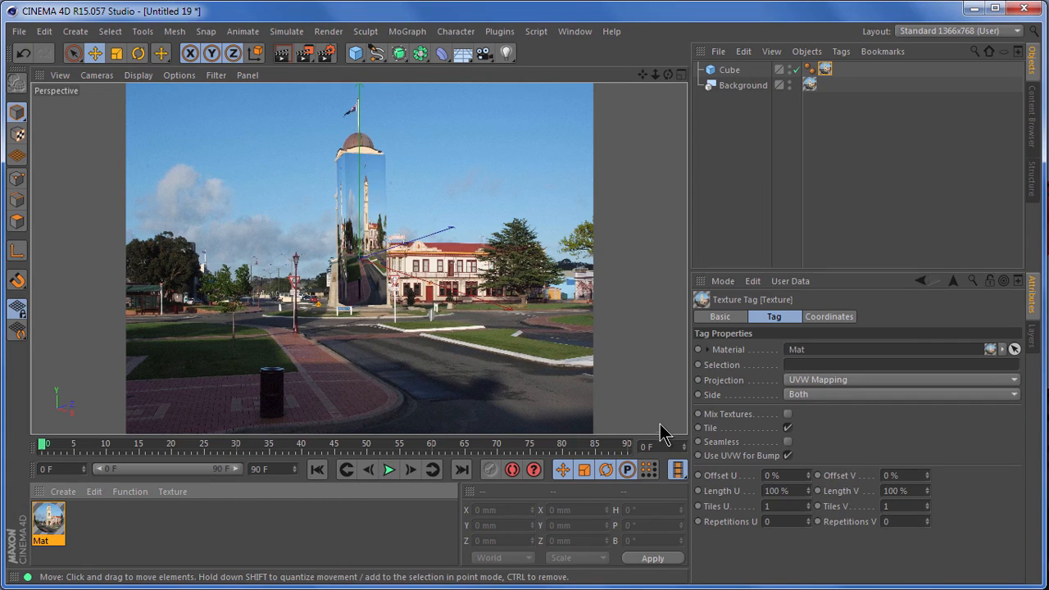
{"action": "mouse_move", "coordinate": [680, 365]}
{"action": "left_mouse_down"}
{"action": "mouse_move", "coordinate": [782, 386]}
{"action": "mouse_move", "coordinate": [1009, 402]}
{"action": "left_mouse_up"}
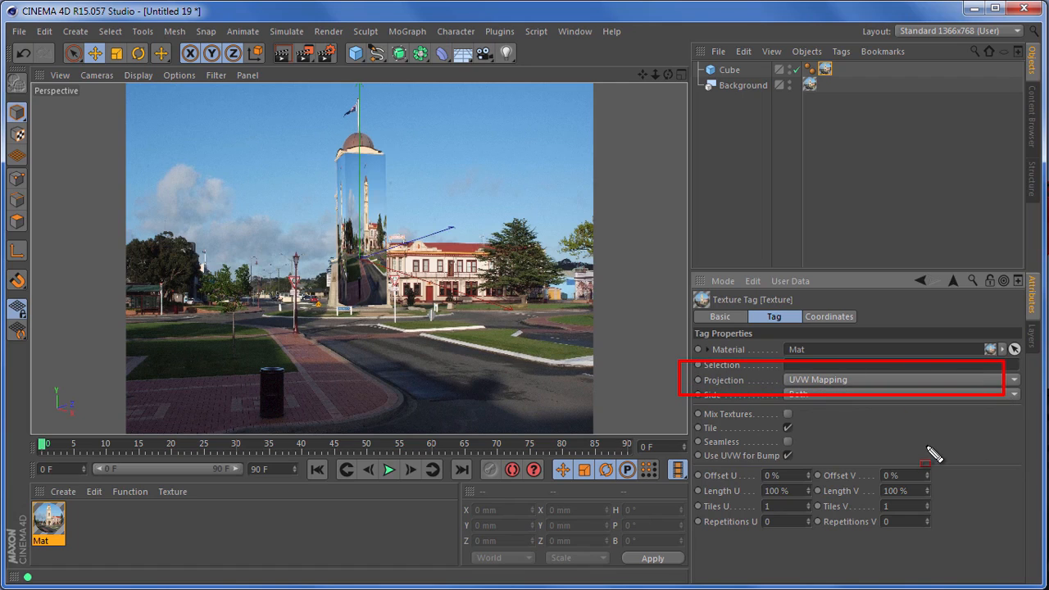
{"action": "key", "text": "Escape"}
{"action": "left_click", "coordinate": [873, 385]}
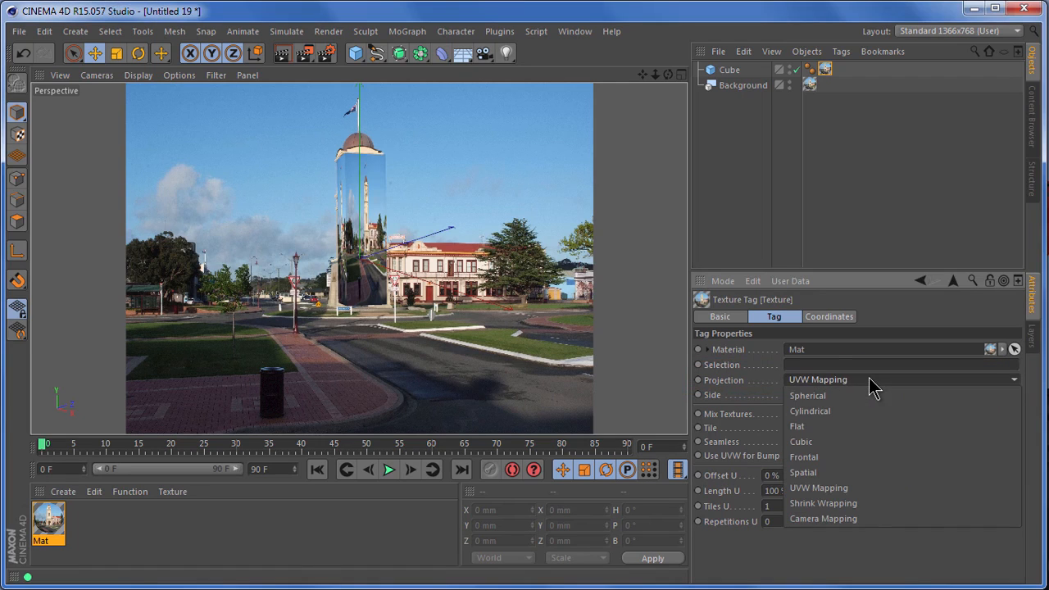
{"action": "left_click", "coordinate": [867, 464]}
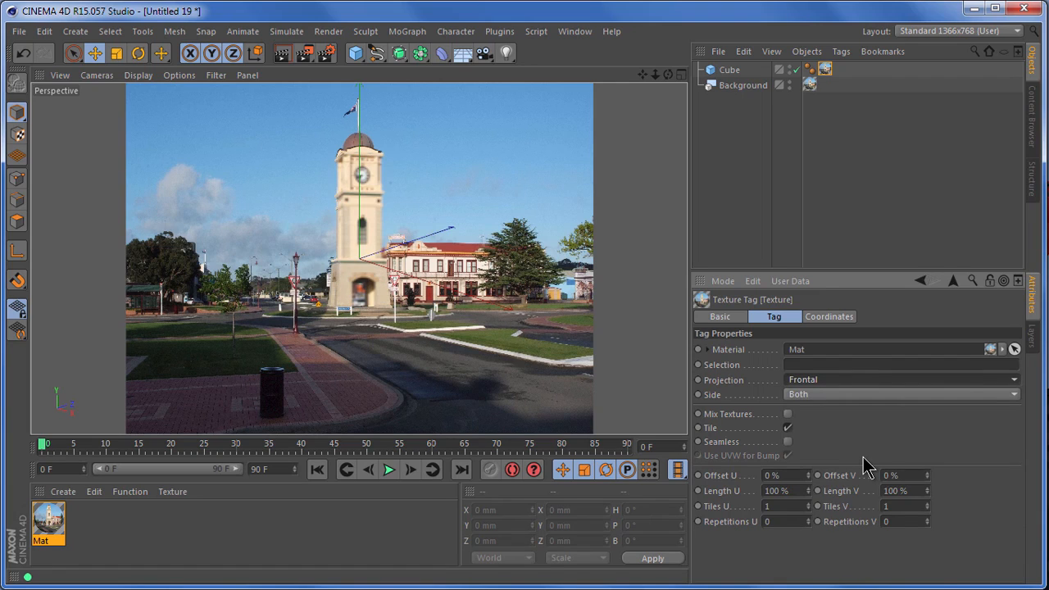
{"action": "left_click", "coordinate": [287, 52]}
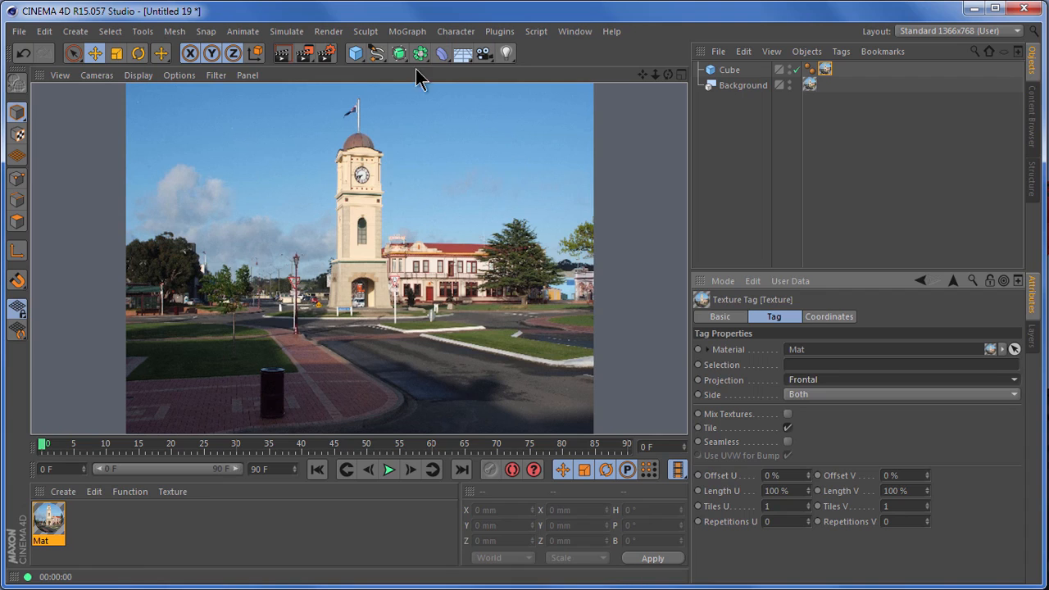
- Add a sphere with a radius of 449 mm and move it to about X -5327 mm
{"action": "left_click_drag", "start_coordinate": [358, 61], "coordinate": [662, 120]}
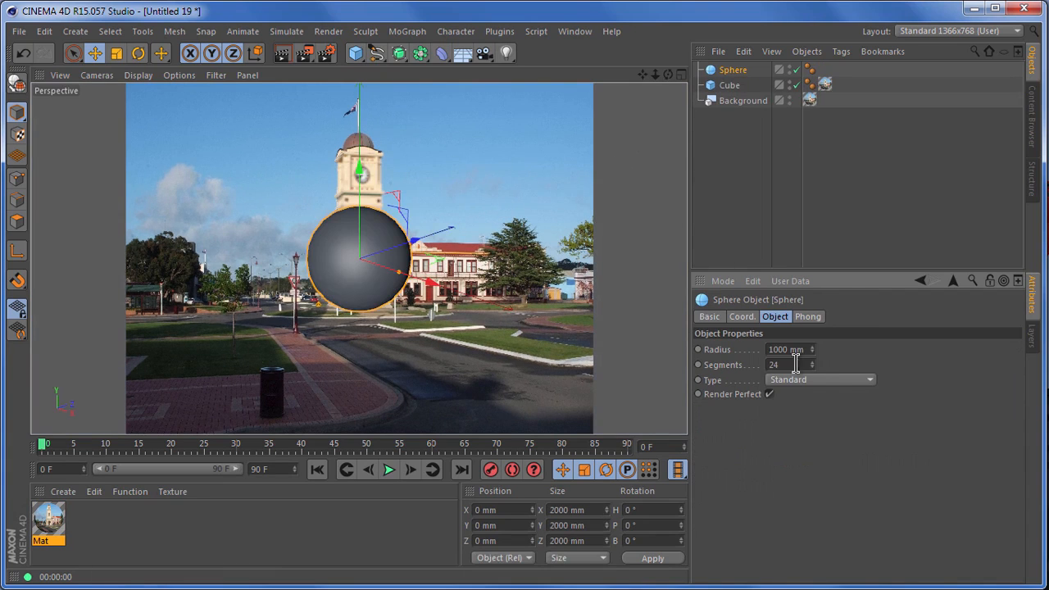
{"action": "left_click_drag", "start_coordinate": [811, 350], "coordinate": [814, 398]}
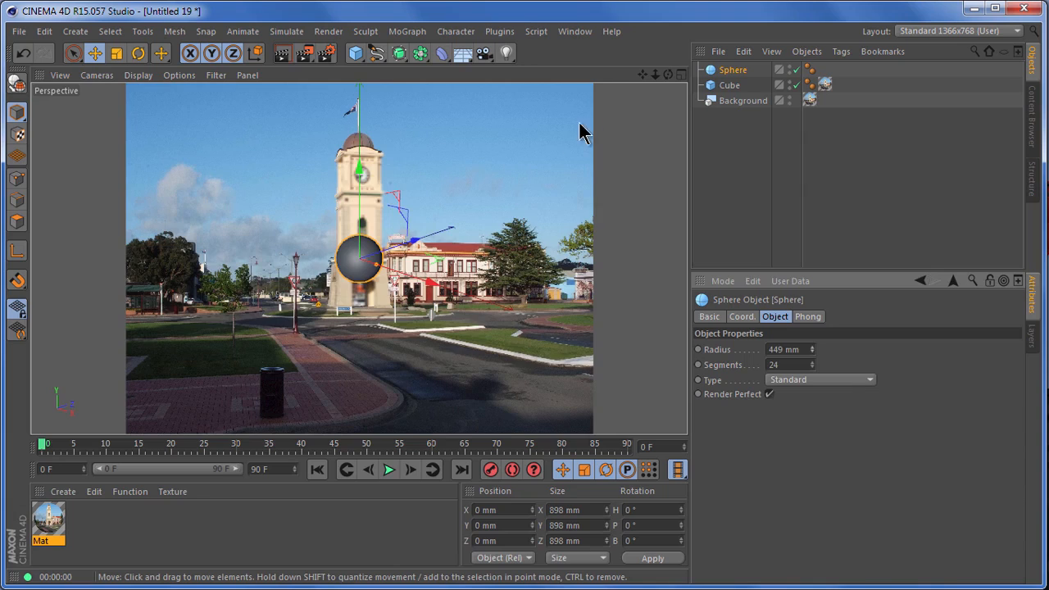
{"action": "key", "text": "F2"}
{"action": "scroll", "coordinate": [534, 205], "scroll_direction": "down", "scroll_amount": 2}
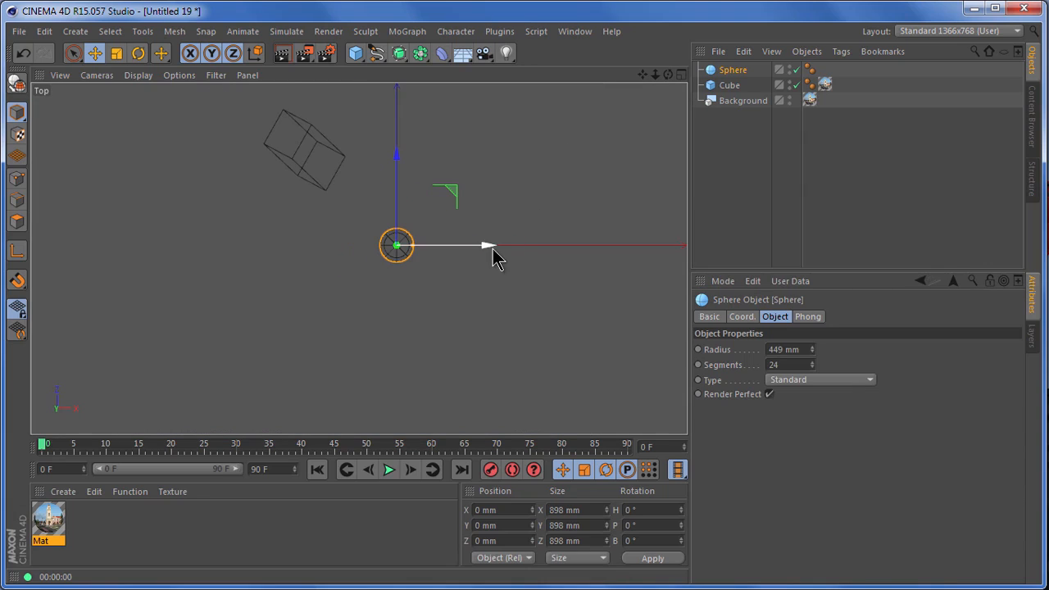
{"action": "left_click_drag", "start_coordinate": [492, 252], "coordinate": [300, 251]}
{"action": "left_click_drag", "start_coordinate": [644, 76], "coordinate": [638, 158]}
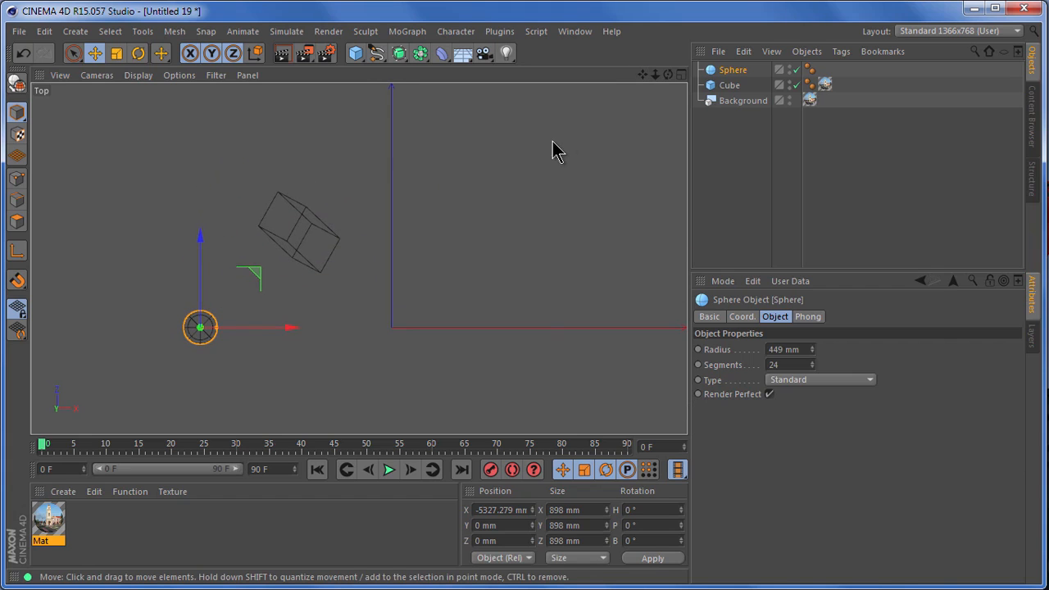
{"action": "key", "text": "F1"}
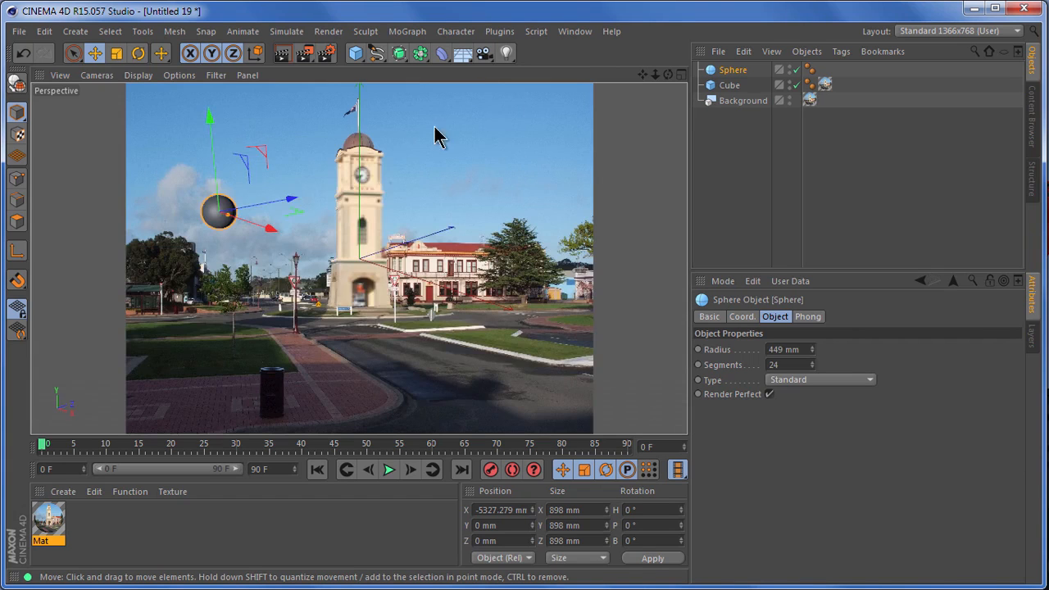
- Keyframe the sphere at about Z -1425 mm on frame 0 and at about Y -2687, Z 24894 mm on frame 90
{"action": "left_click_drag", "start_coordinate": [268, 211], "coordinate": [251, 226]}
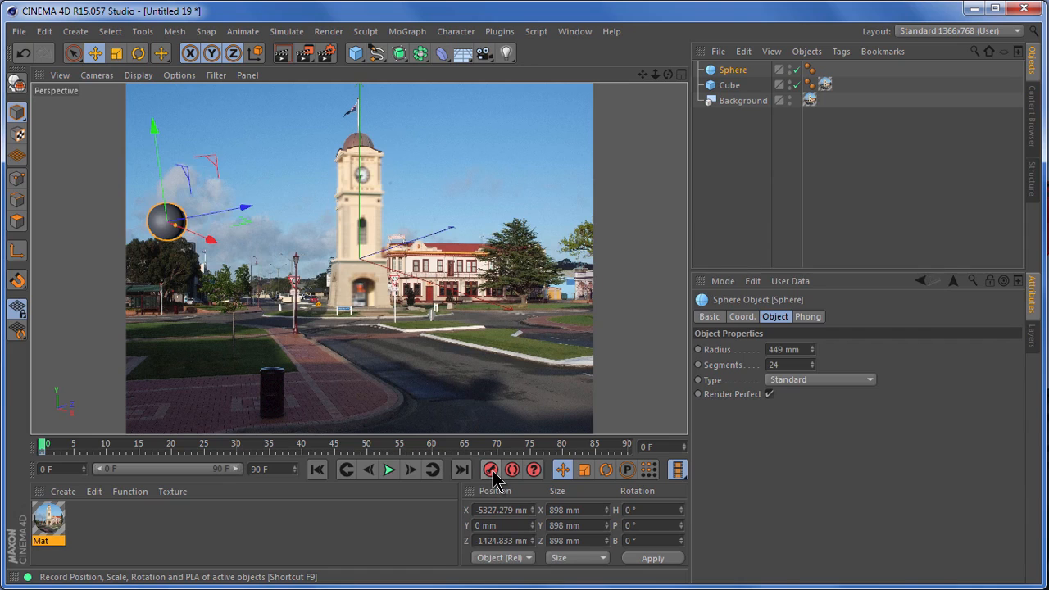
{"action": "left_click_drag", "start_coordinate": [122, 446], "coordinate": [641, 430]}
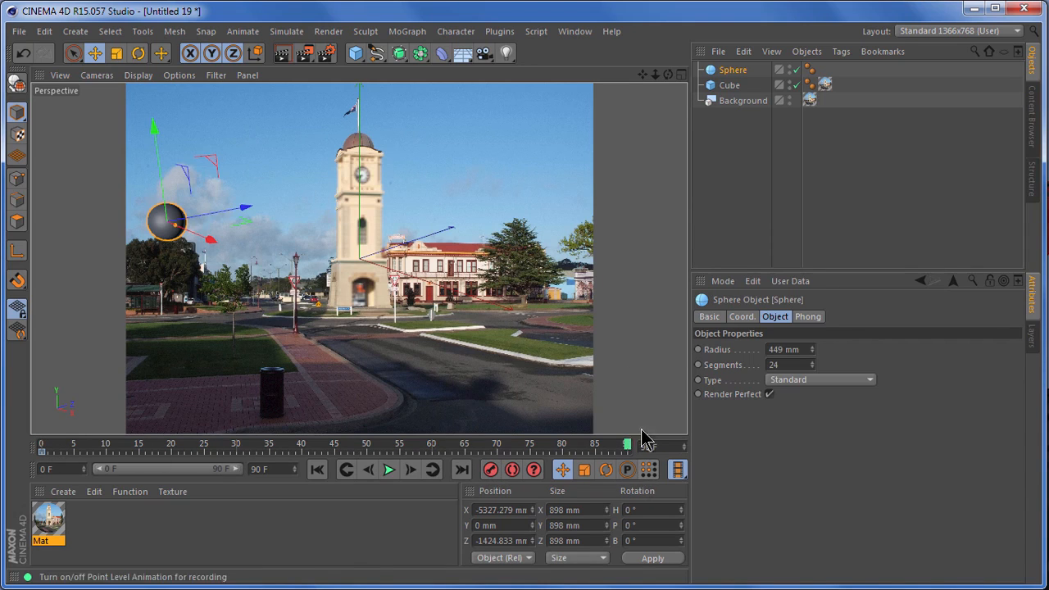
{"action": "left_click_drag", "start_coordinate": [245, 213], "coordinate": [512, 190]}
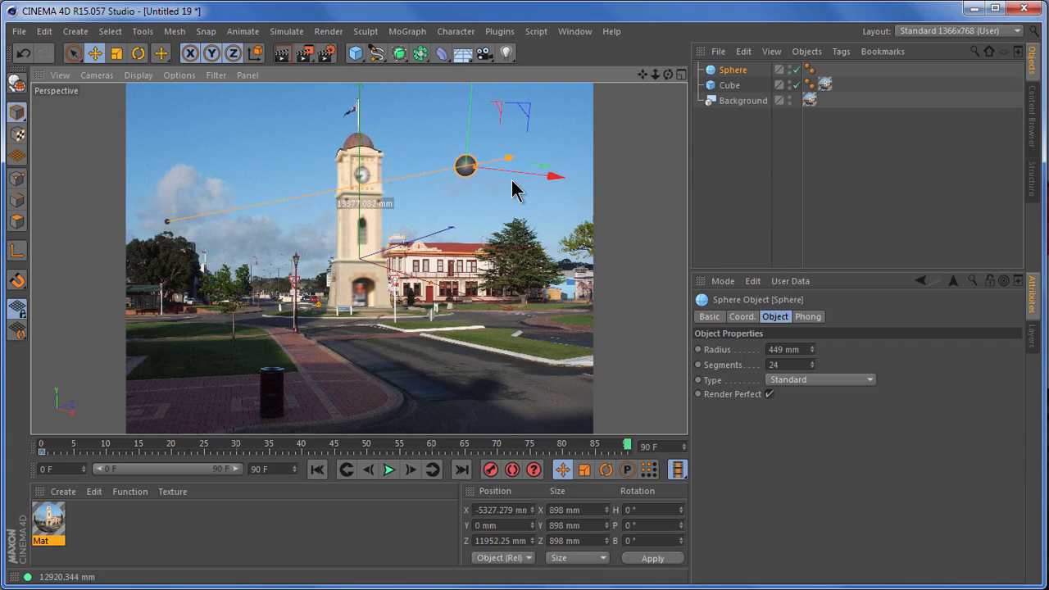
{"action": "left_click_drag", "start_coordinate": [472, 104], "coordinate": [480, 170]}
{"action": "left_click_drag", "start_coordinate": [524, 210], "coordinate": [610, 176]}
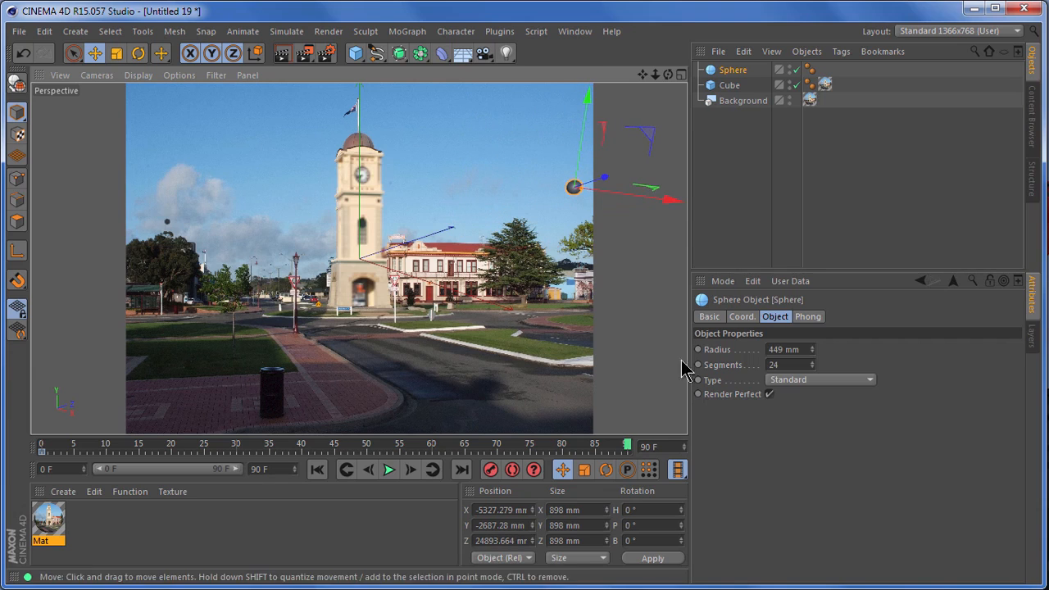
{"action": "left_click", "coordinate": [489, 470]}
- Play the sphere's animation from the first frame and stop it partway through
{"action": "left_click", "coordinate": [318, 469]}
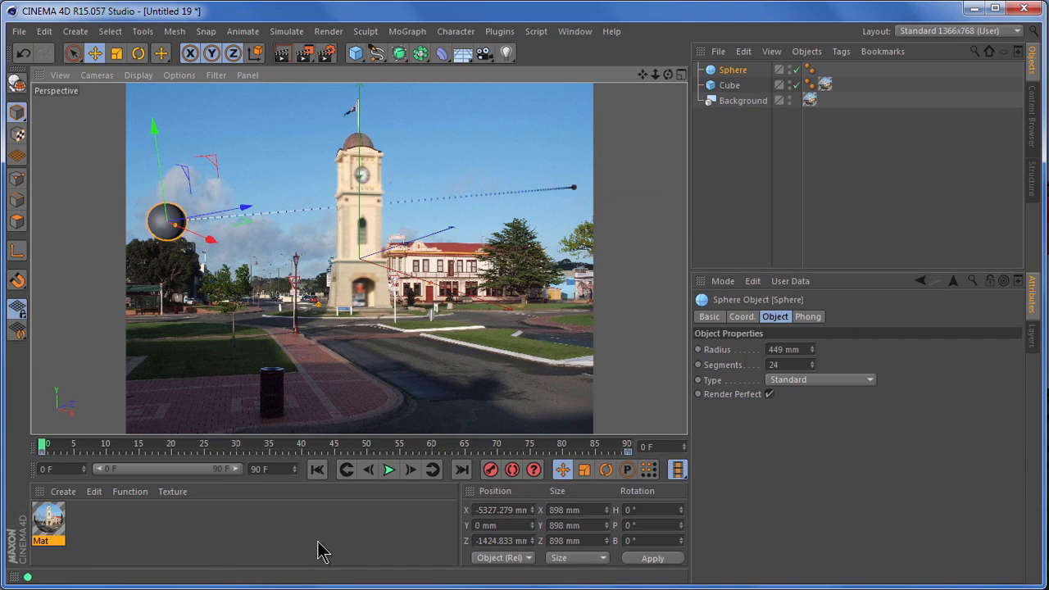
{"action": "left_click", "coordinate": [388, 469]}
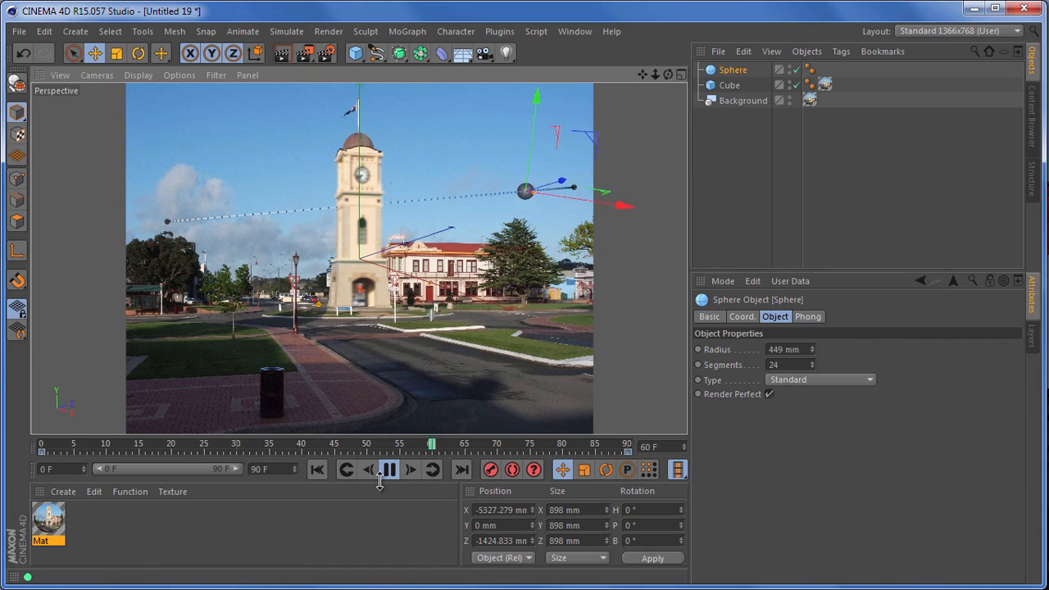
{"action": "left_click", "coordinate": [389, 470]}
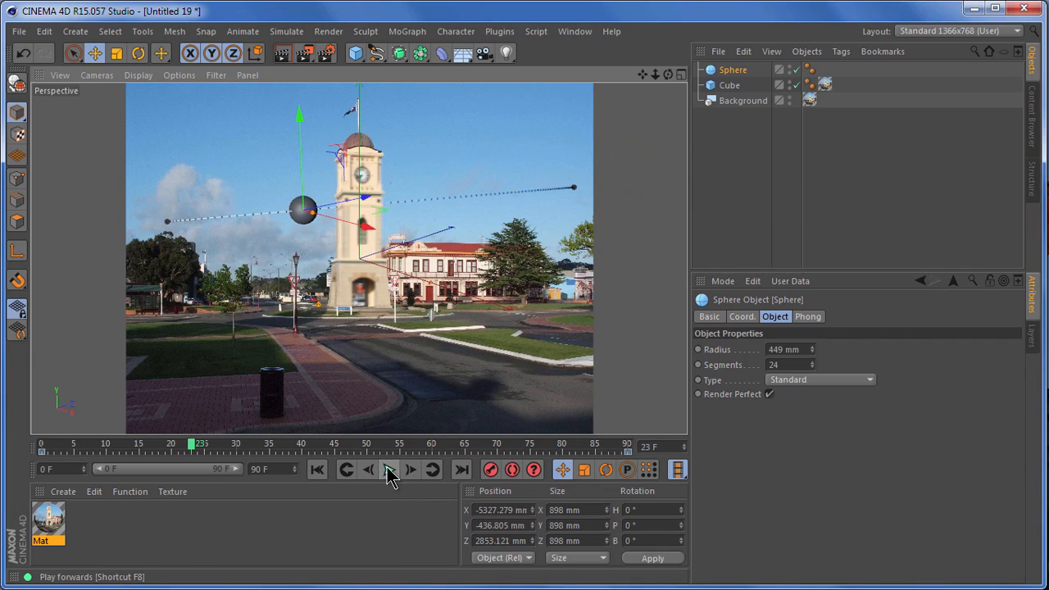